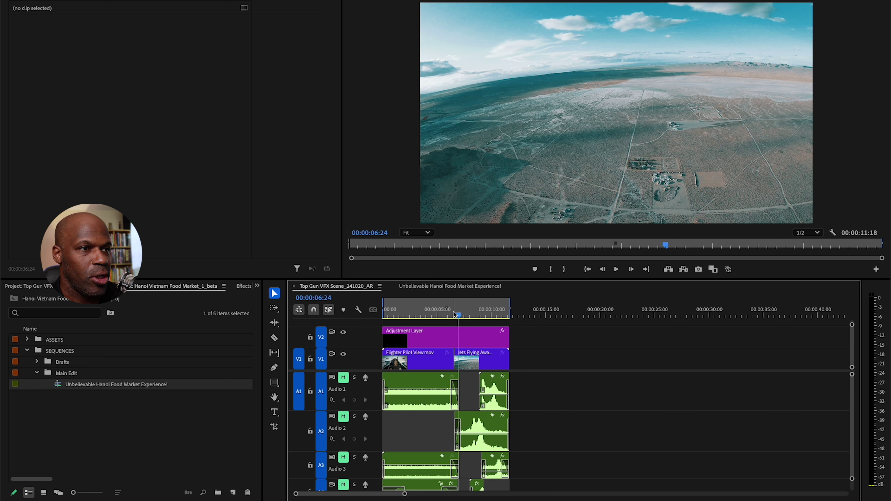
Move Jets Flying Away.mov along V1 past the end of the adjustment layer, clearing the space after Flighter Pilot View.mov.
click(446, 313)
key(space)
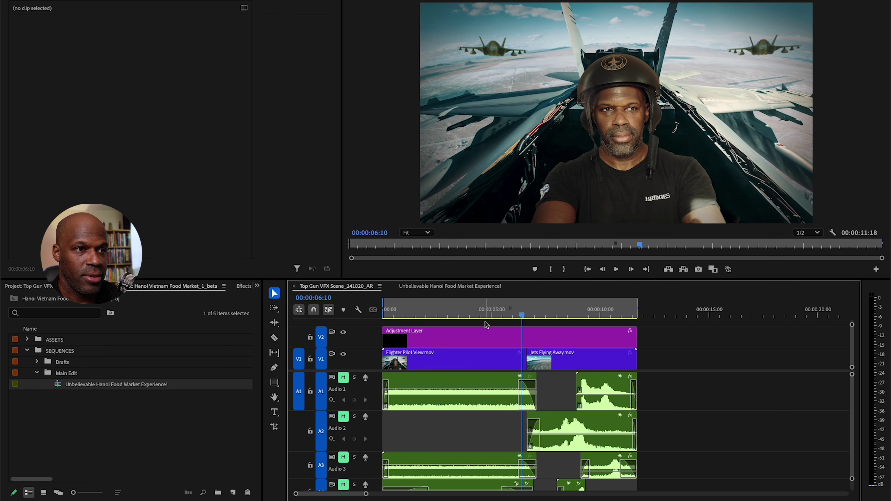
click(523, 315)
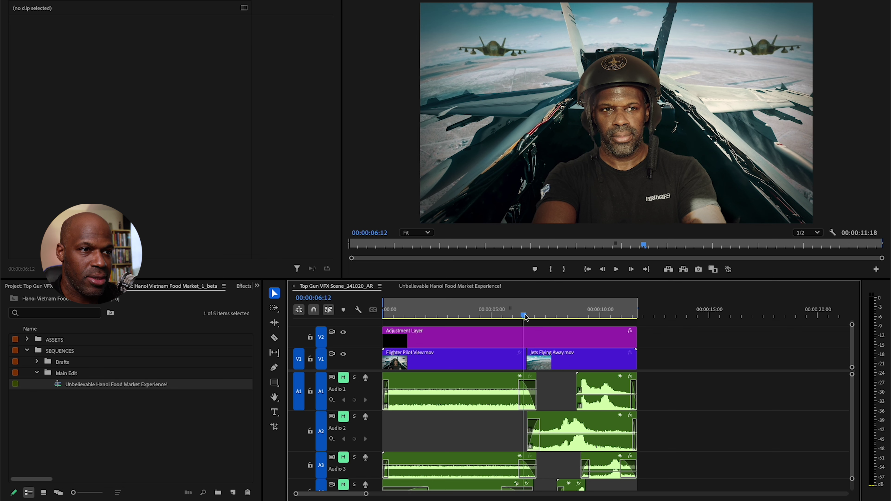
drag(525, 317, 526, 317)
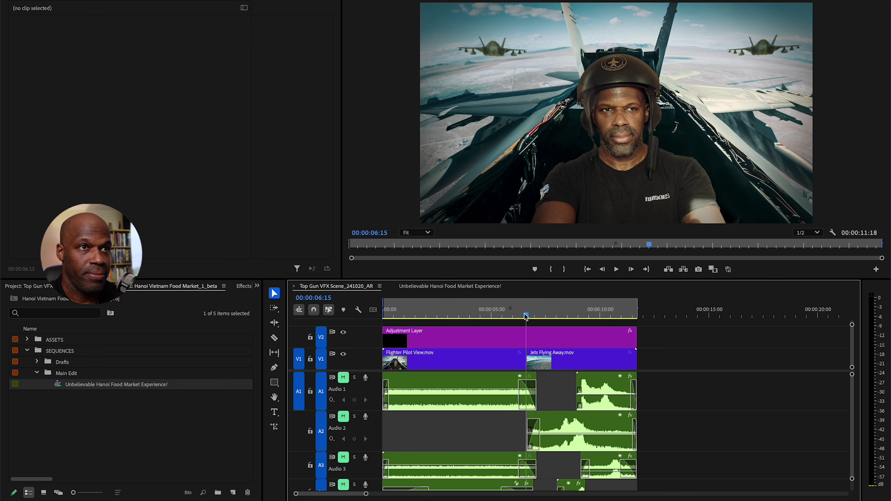
drag(569, 354, 676, 371)
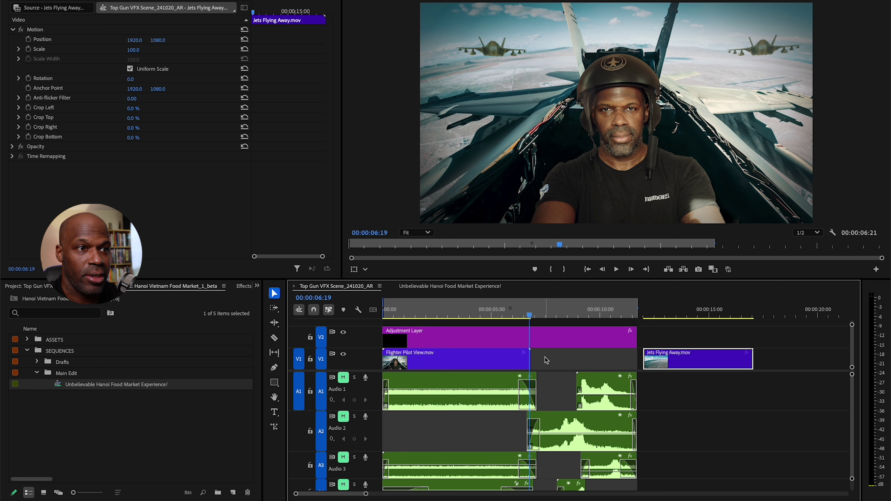
Try to lengthen the end of Flighter Pilot View.mov on V1 with the Generative Extend tool.
key(Right)
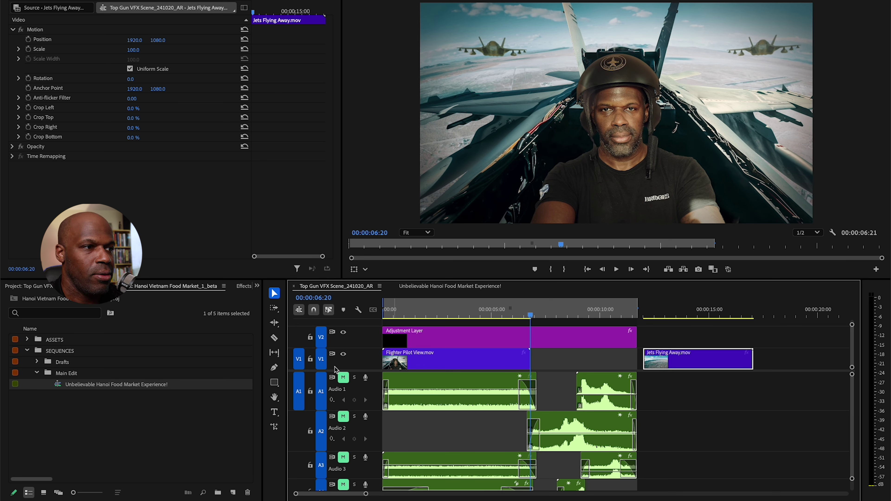
click(275, 431)
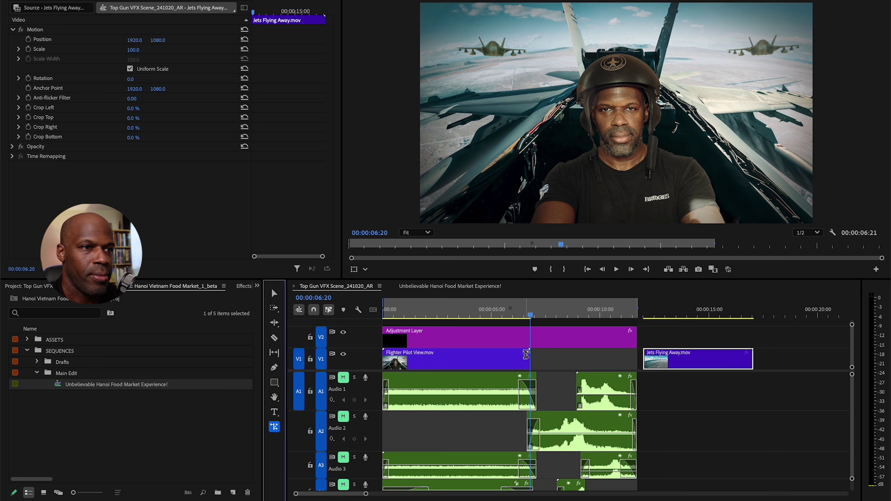
drag(529, 354, 541, 355)
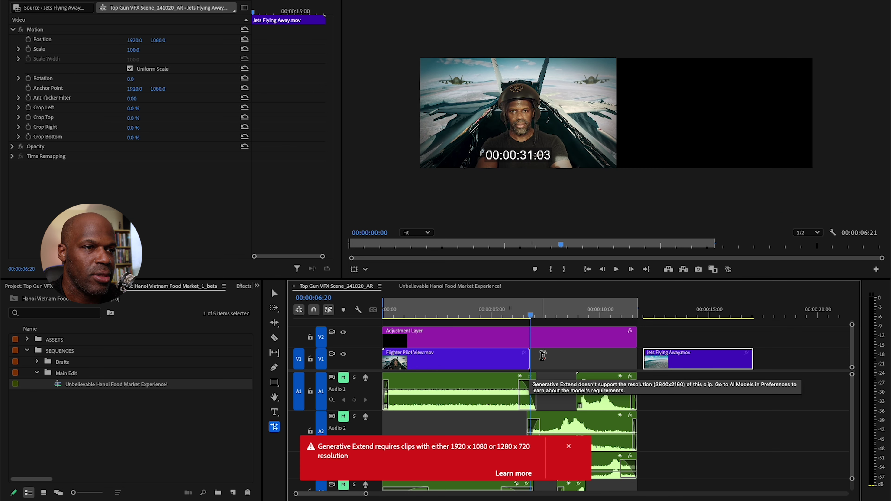
drag(543, 356, 543, 355)
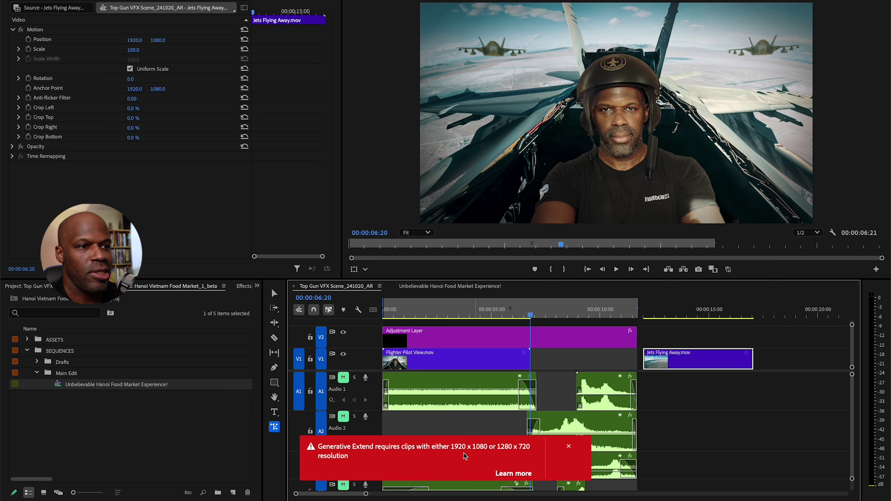
click(539, 359)
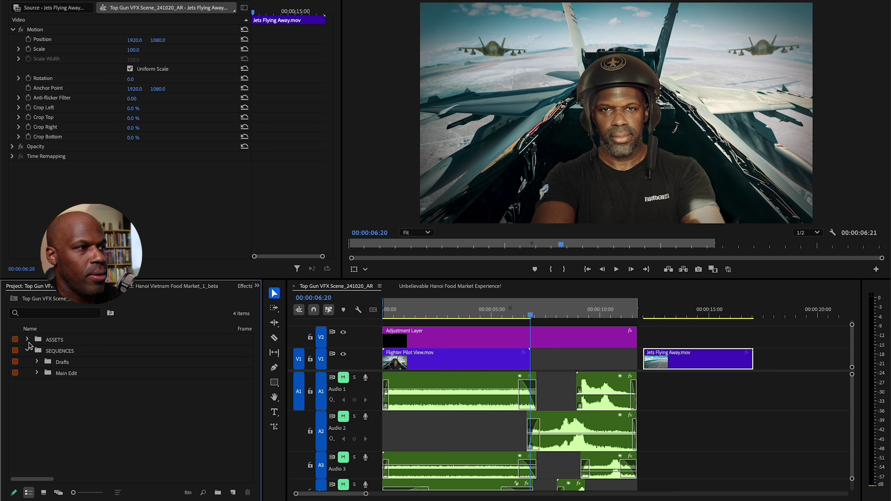
Replace the pilot clip on V1 with Flighter Pilot View_1080P.mp4 from the A-Roll bin under Rushes.
click(28, 340)
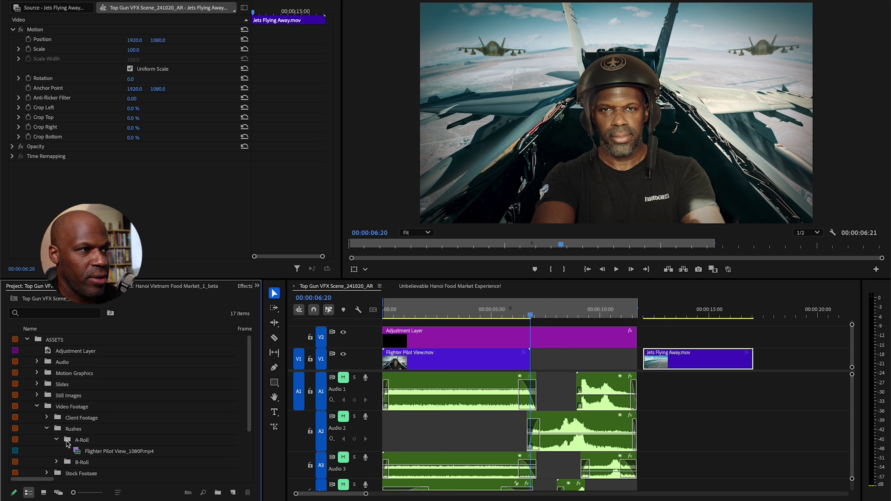
click(78, 451)
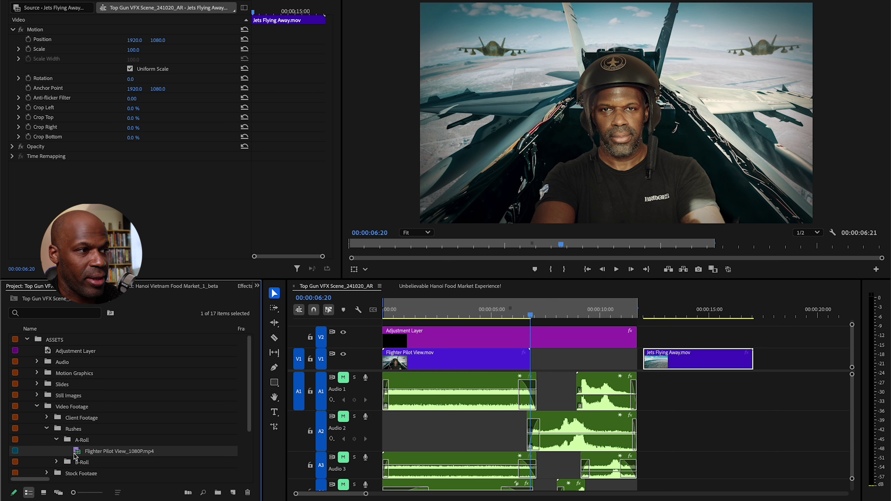
drag(94, 448, 452, 362)
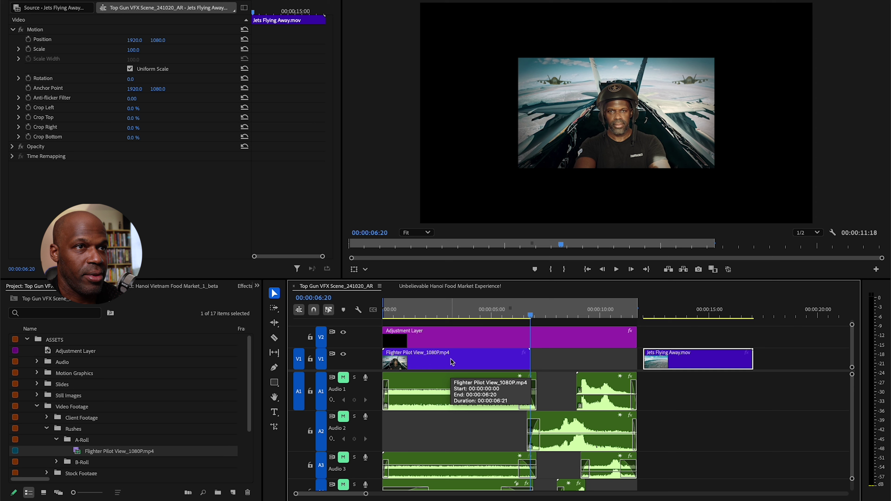
click(478, 362)
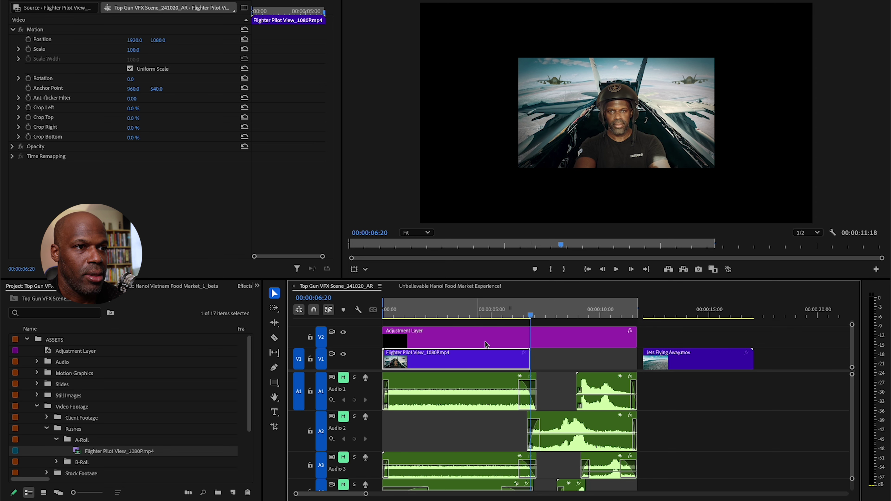
Set the sequence frame size to 1920 horizontal by 1080 vertical and accept deleting all previews for the sequence.
key(ctrl+alt+s)
click(375, 146)
text(1920)
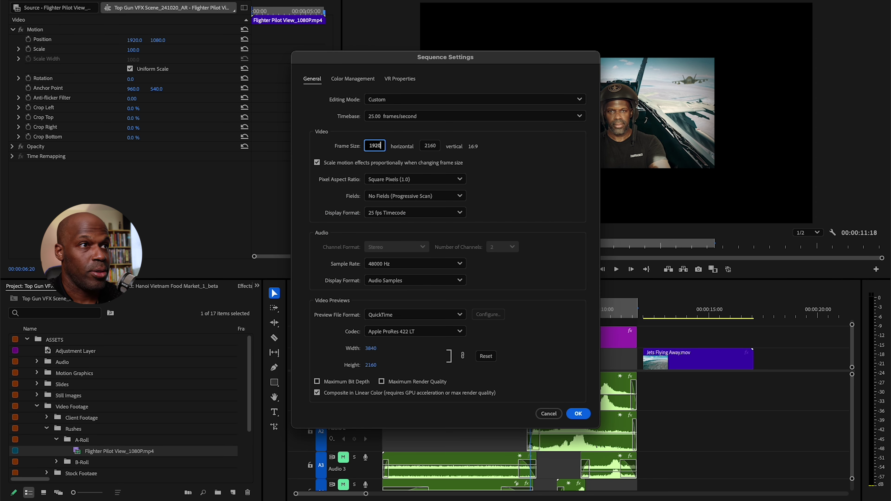
click(436, 150)
click(436, 151)
text(1)
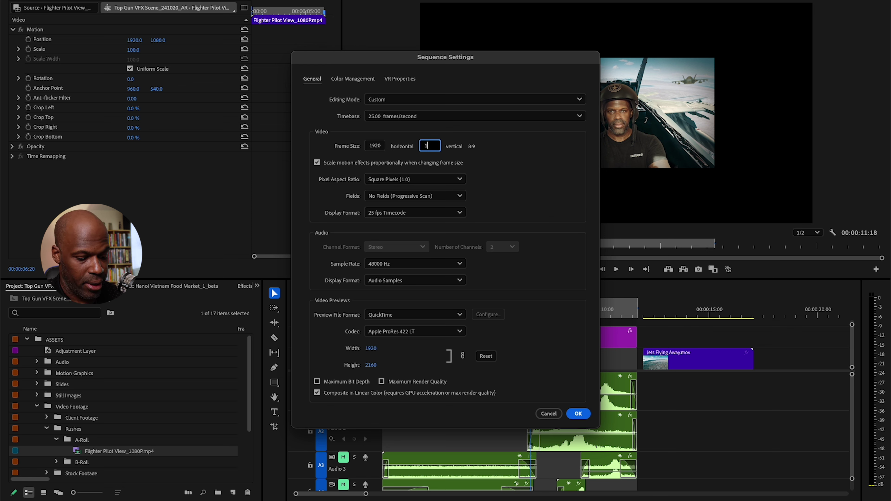
text(080)
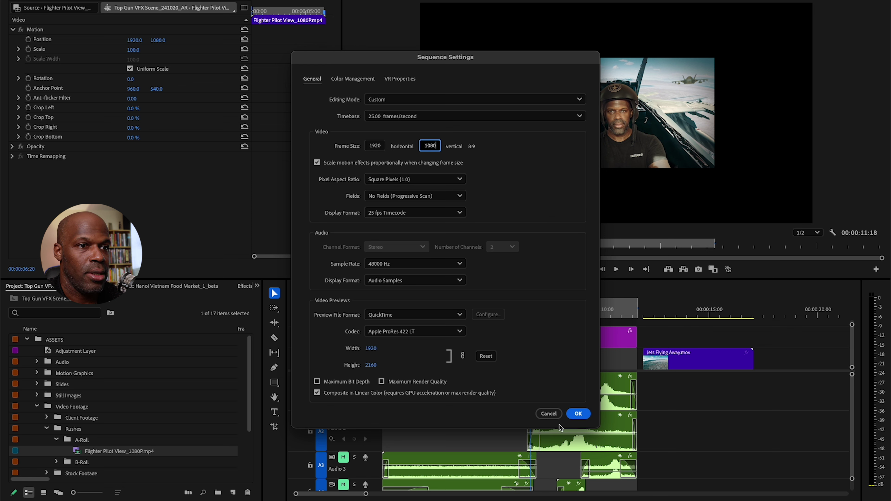
click(578, 414)
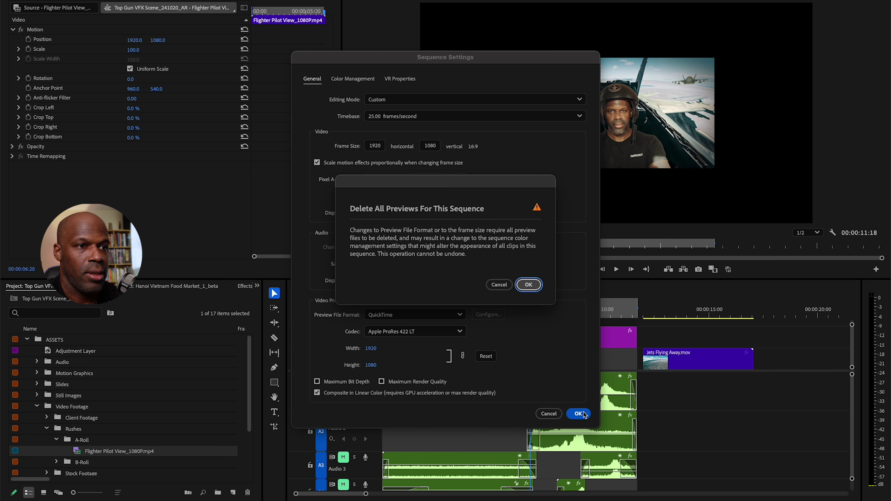
click(536, 286)
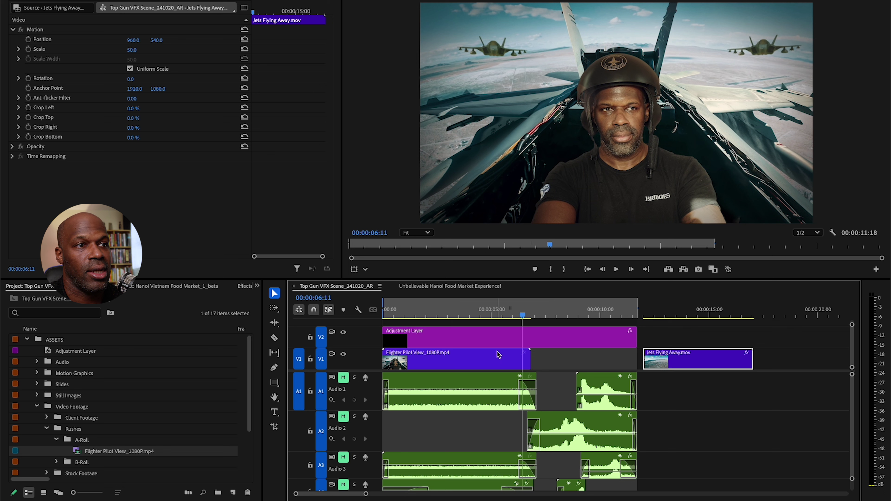
Try to lengthen the end of Flighter Pilot View_1080P.mp4 on V1 with the Selection tool.
drag(523, 315, 530, 314)
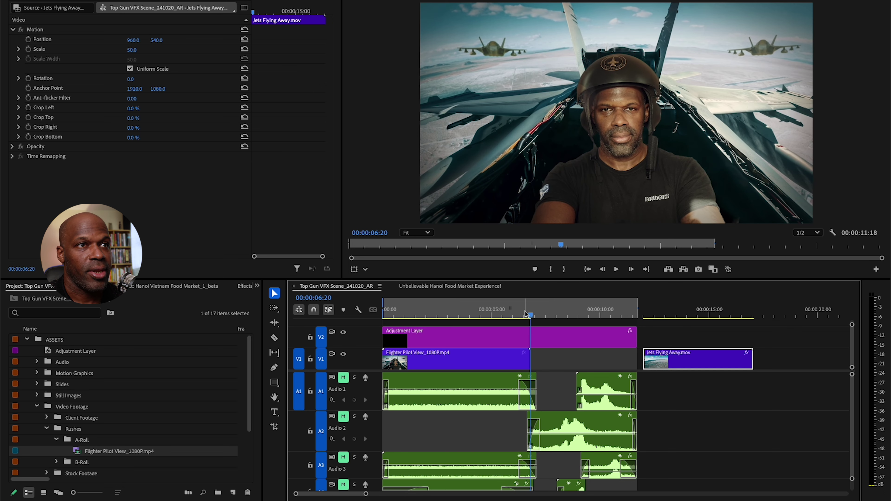
drag(531, 357, 559, 357)
key(equal)
key(equal)
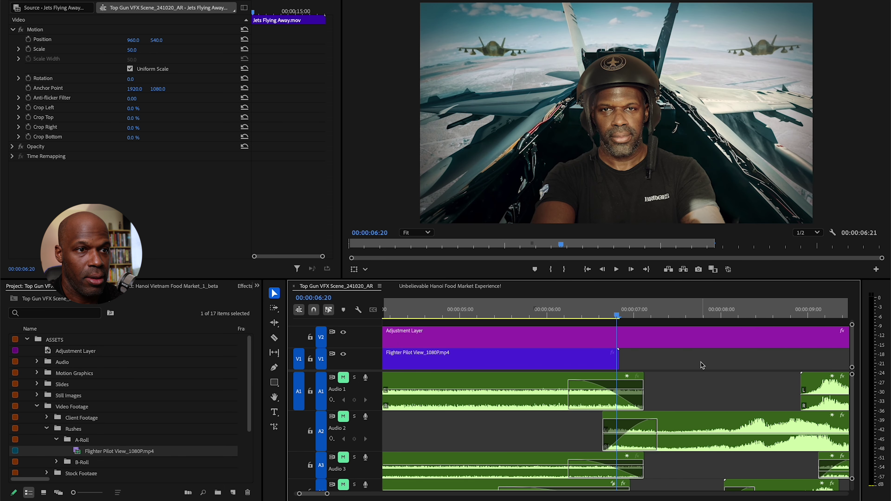
drag(617, 354, 652, 354)
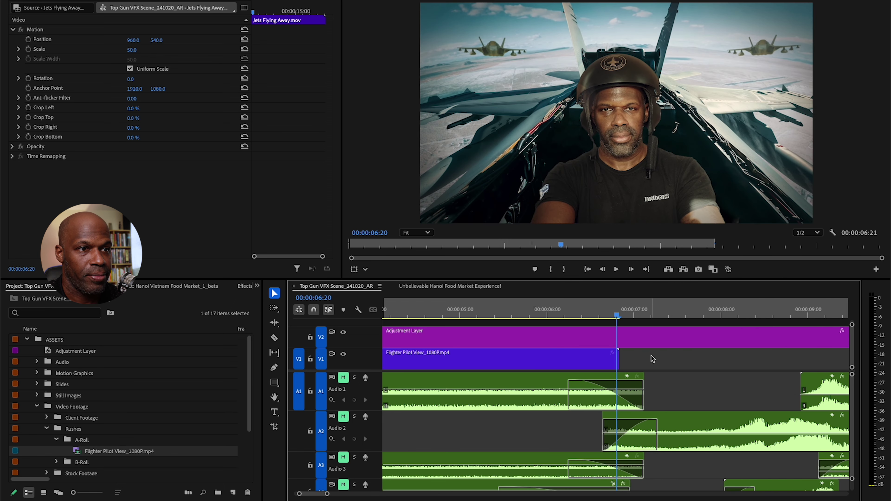
Use Generative Extend to lengthen Flighter Pilot View_1080P.mp4 on V1 to the end of the first Audio 1 clip.
click(275, 429)
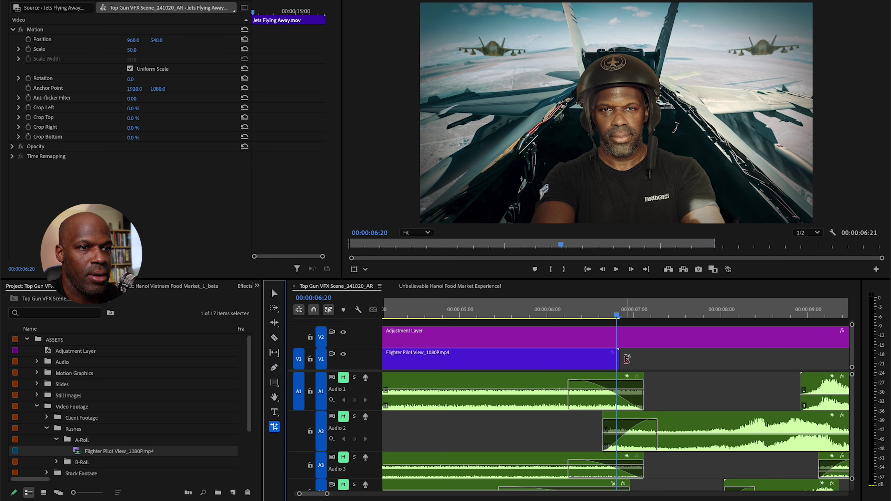
drag(619, 356, 642, 356)
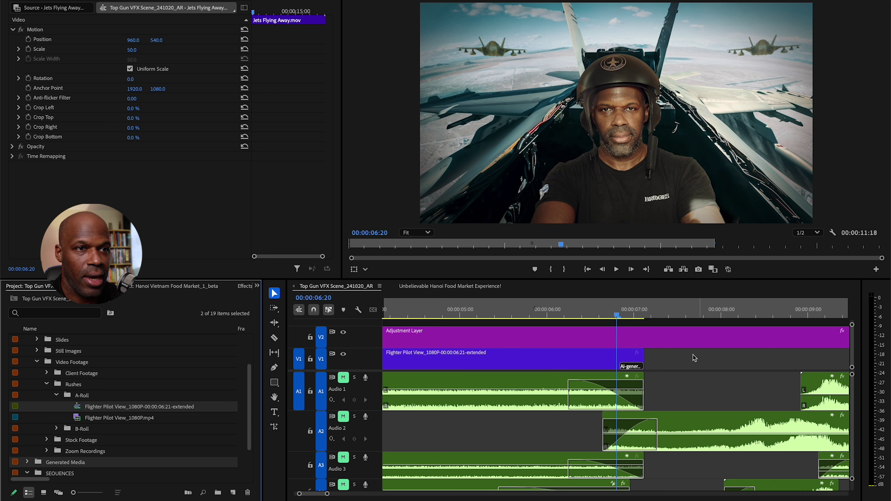
click(661, 362)
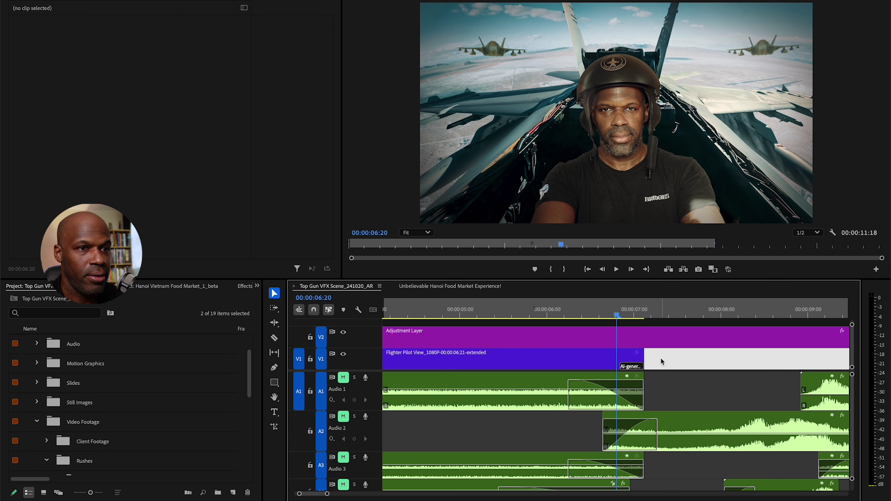
key(minus)
click(139, 388)
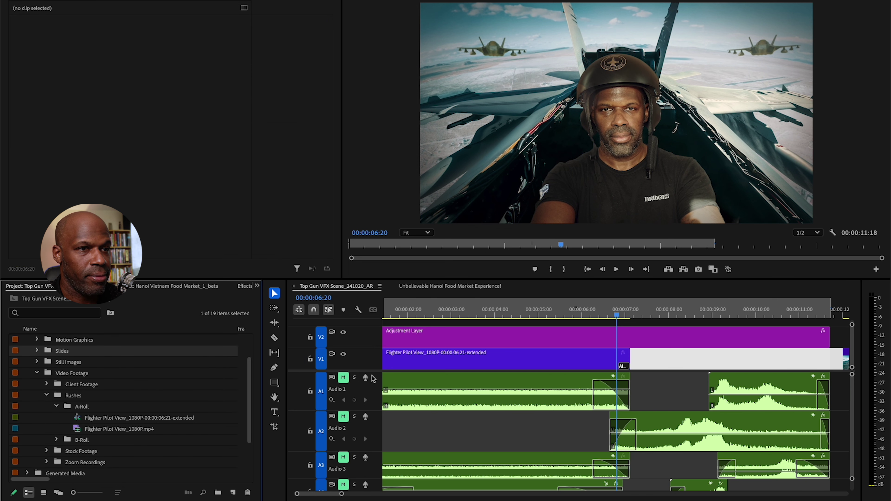
click(659, 363)
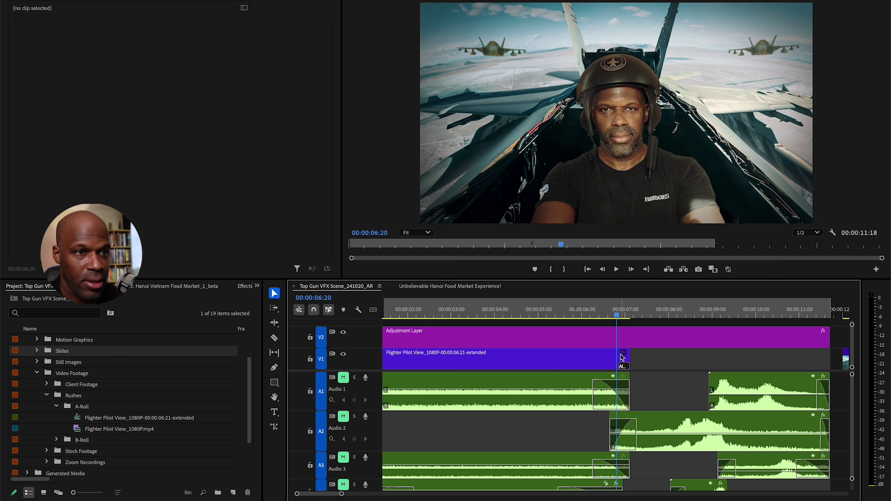
Play back and scrub through the AI-generated extension at the end of the pilot clip to check its continuity.
key(equal)
key(equal)
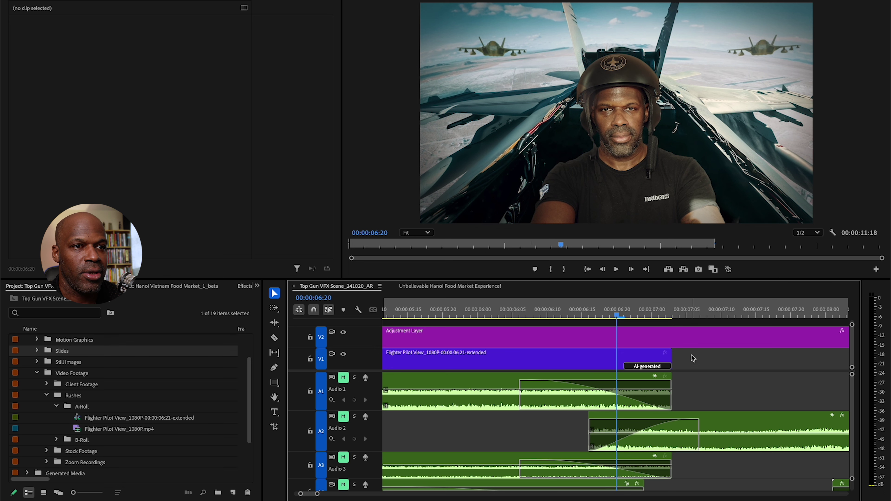
click(721, 362)
key(space)
drag(520, 313, 617, 316)
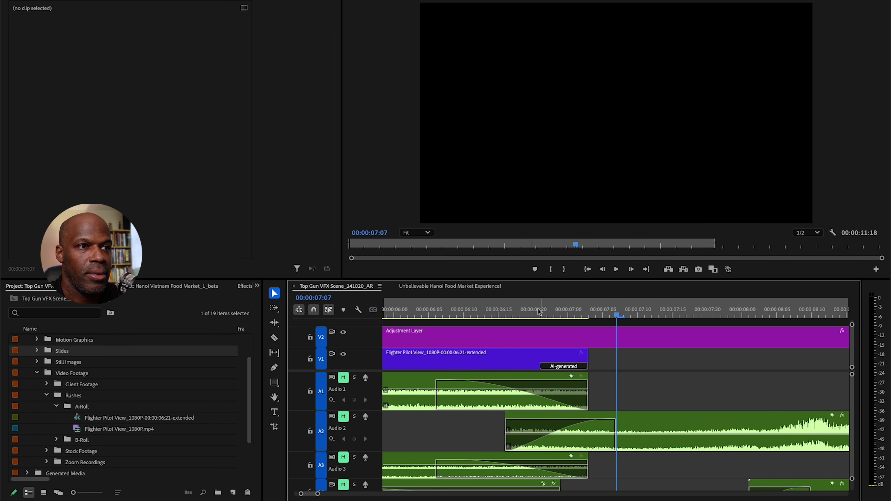
click(450, 318)
drag(450, 318, 478, 317)
key(space)
key(space)
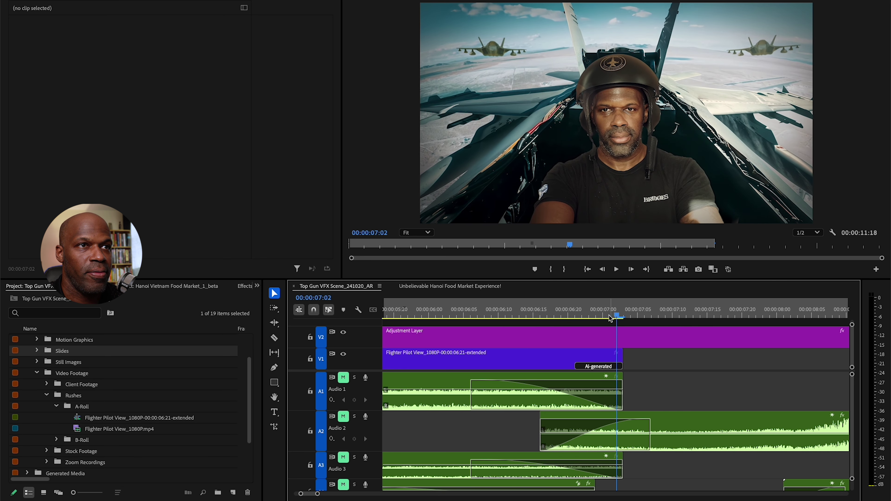
drag(572, 318, 526, 317)
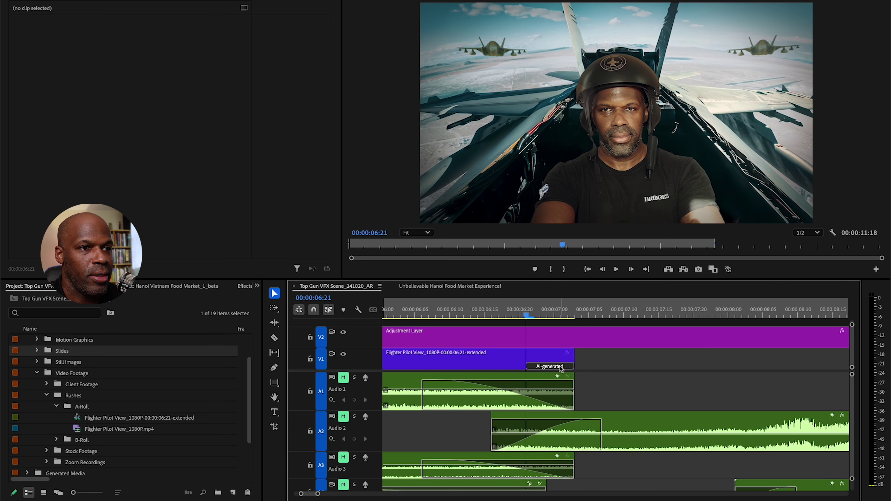
Generate the AI extension at the end of the pilot clip again.
click(561, 368)
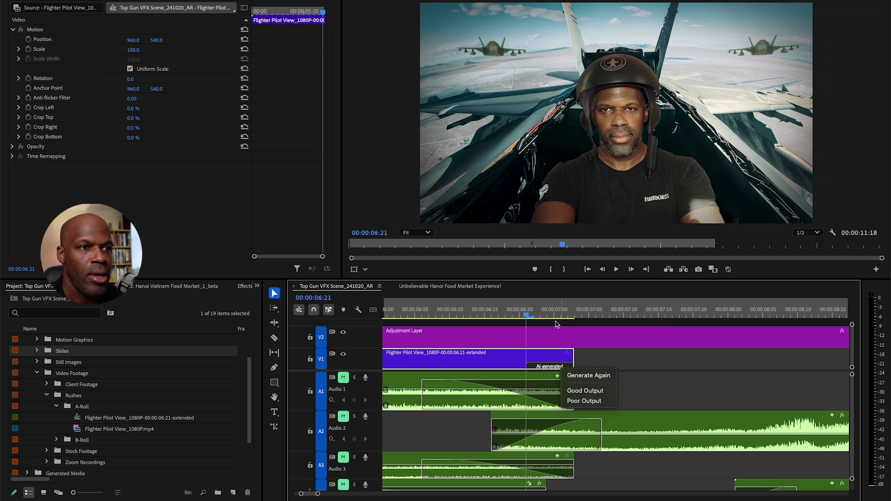
click(602, 380)
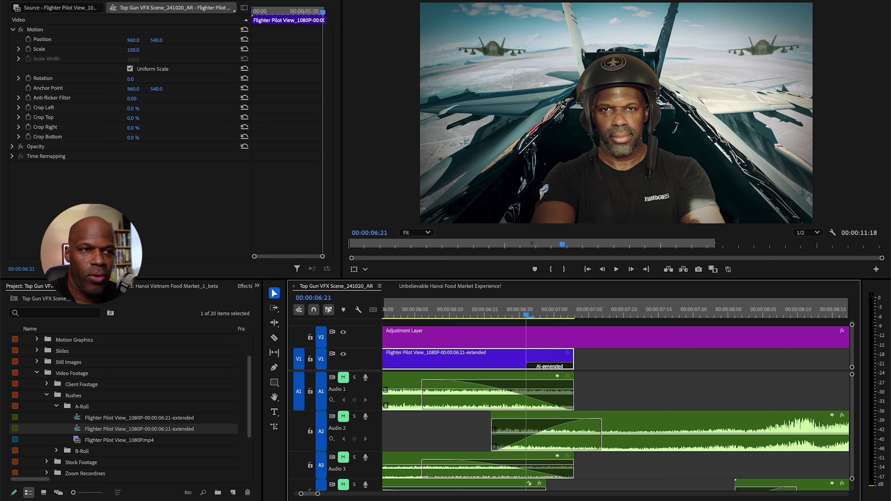
Play back the end of the pilot clip to review the regenerated AI section.
key(space)
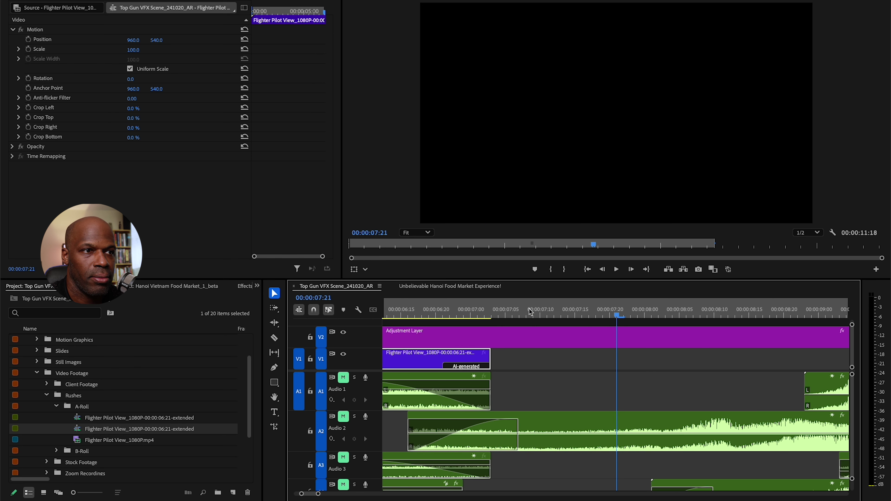
click(402, 315)
key(space)
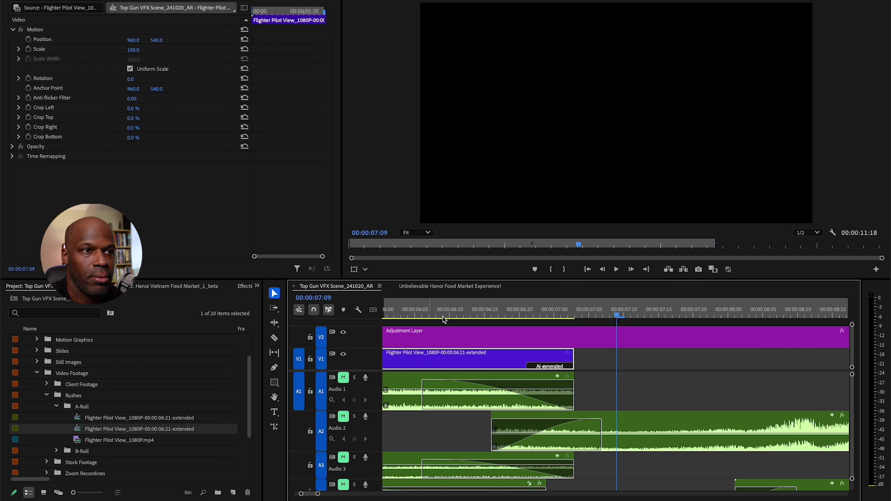
click(518, 314)
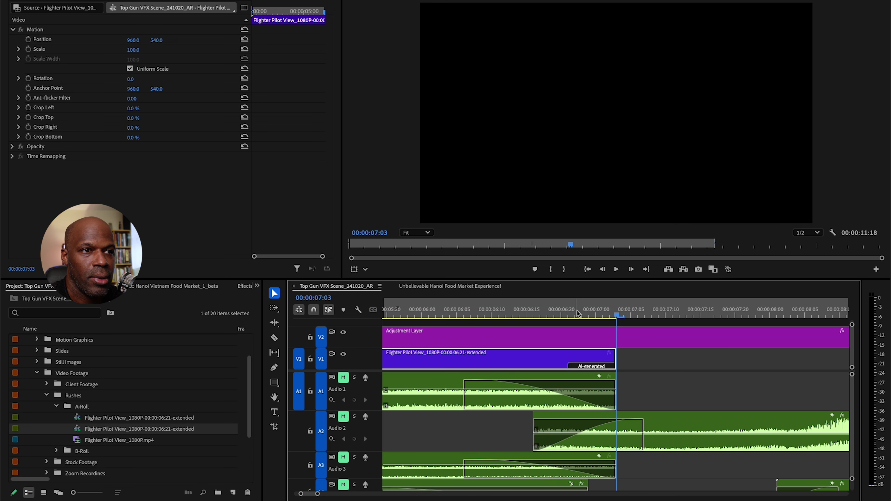
Scrub back and forth across the AI-generated end of the pilot clip on V1 to check the transition from the original footage.
click(563, 318)
drag(563, 318, 589, 320)
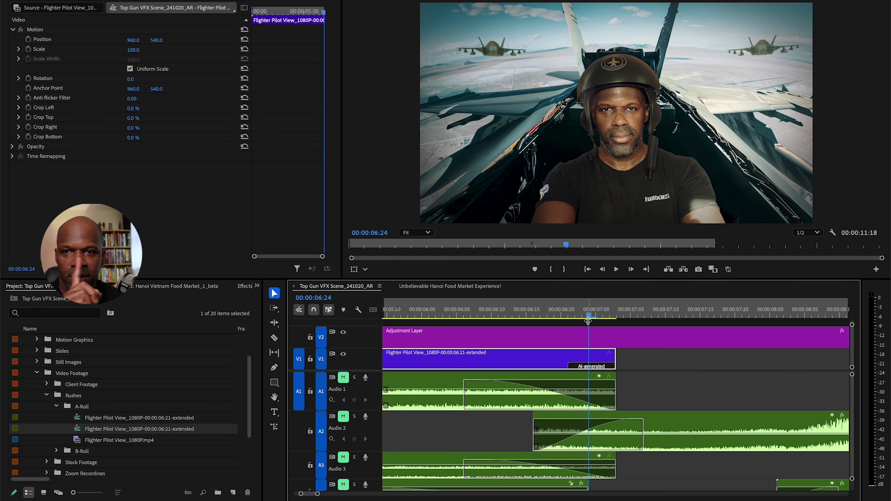
drag(598, 314, 567, 318)
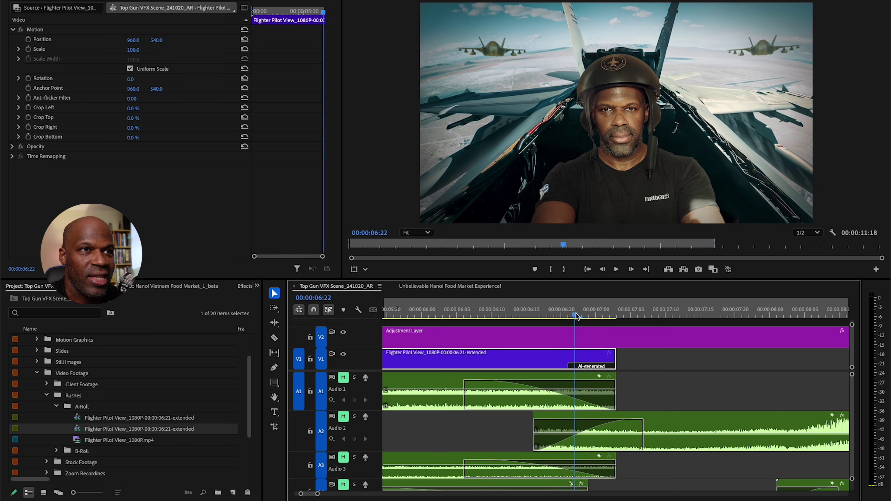
click(562, 322)
mouse_move(561, 321)
mouse_down()
mouse_move(617, 322)
mouse_move(571, 320)
mouse_up()
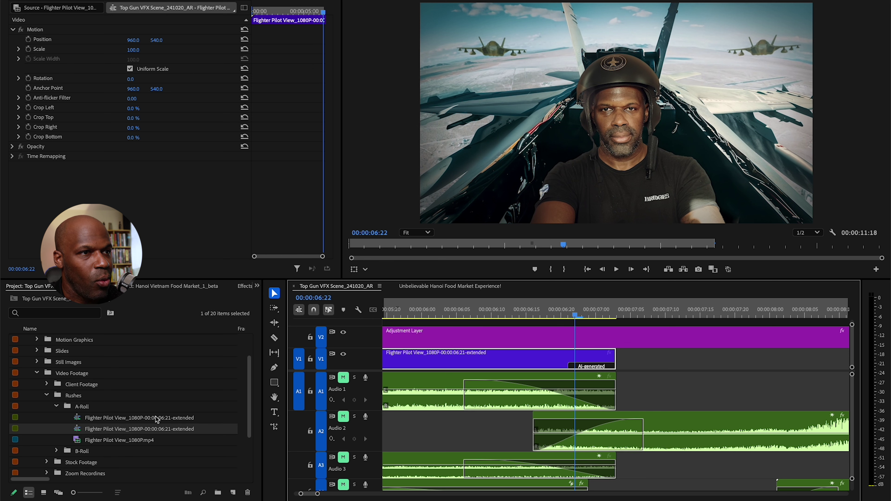
Inspect the second Flighter Pilot View_1080P-00:00:06:21-extended sequence, including its V2 extension clip, then return to the Top Gun VFX Scene_241020_AR sequence.
double_click(80, 429)
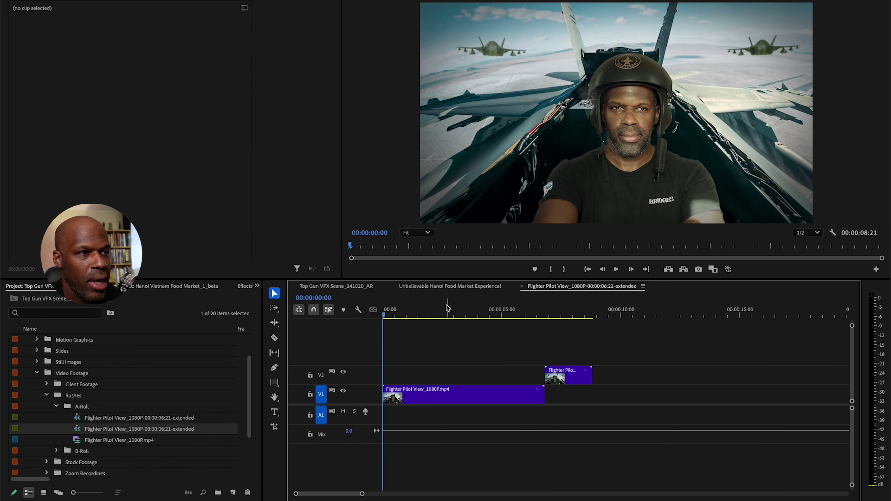
drag(406, 314, 583, 315)
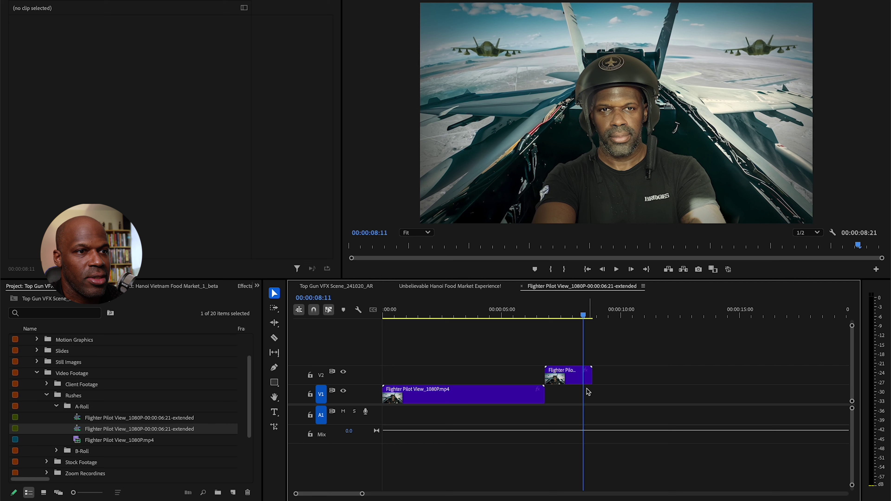
click(575, 382)
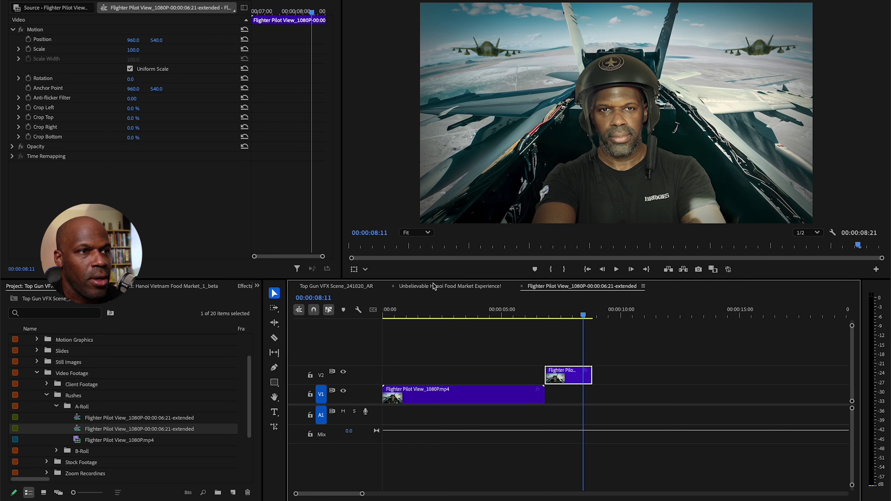
click(346, 286)
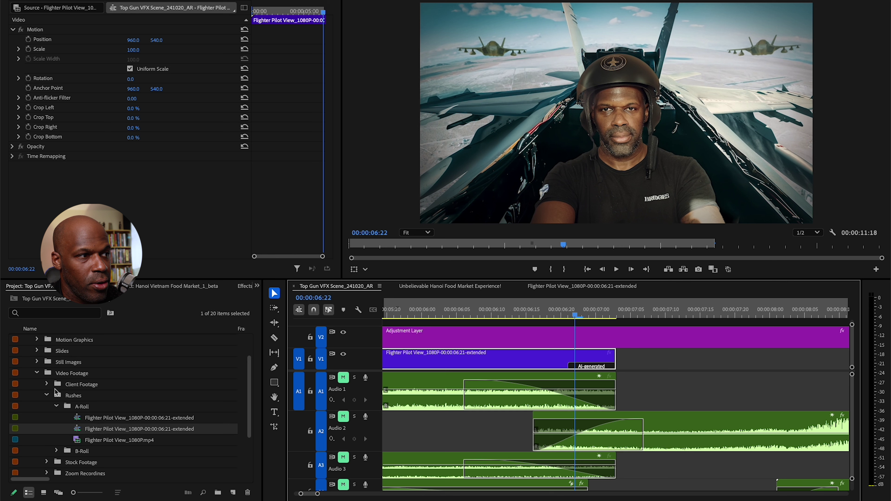
Collapse the Video Footage bin, expand Generated Media and Generative Extend, and preview the first generated pilot clip.
click(37, 373)
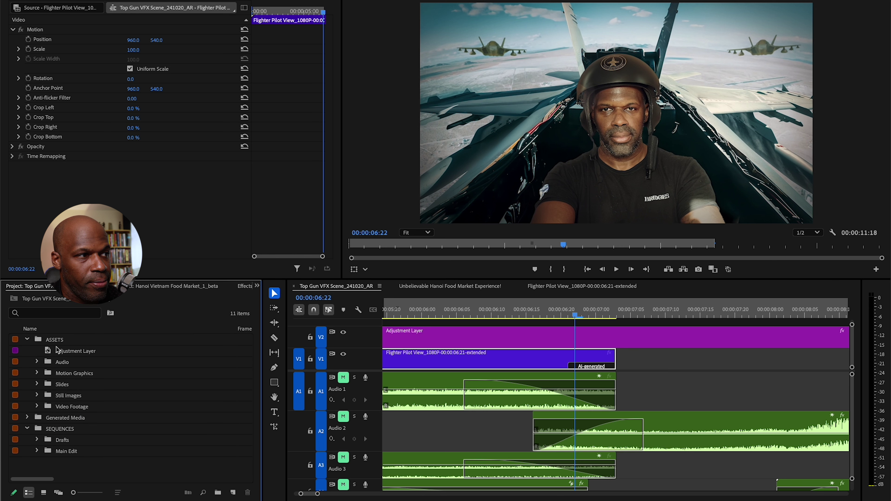
click(28, 418)
click(37, 429)
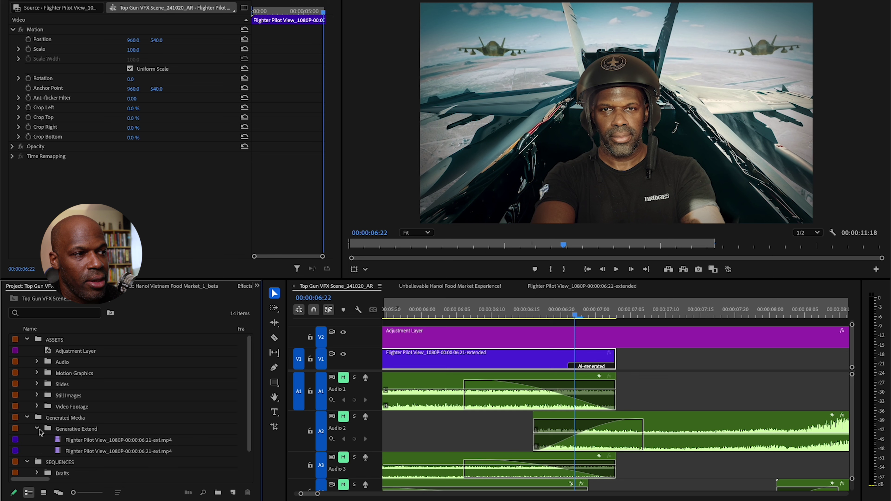
double_click(60, 441)
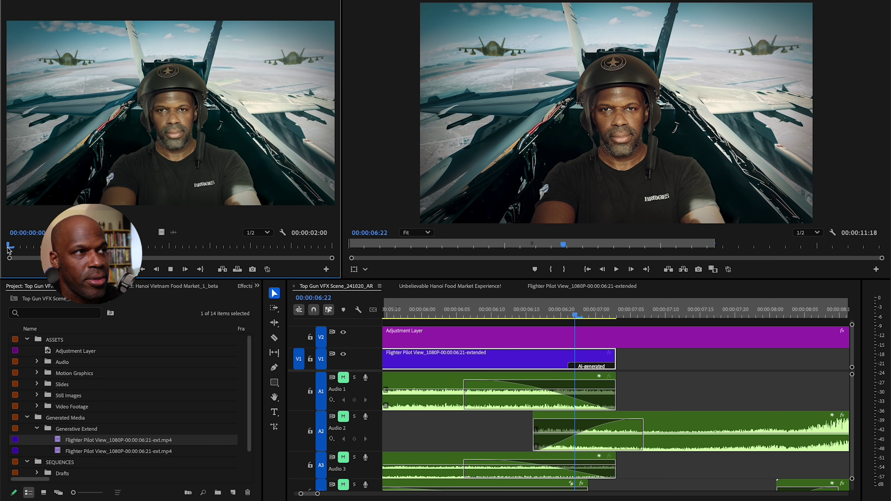
key(space)
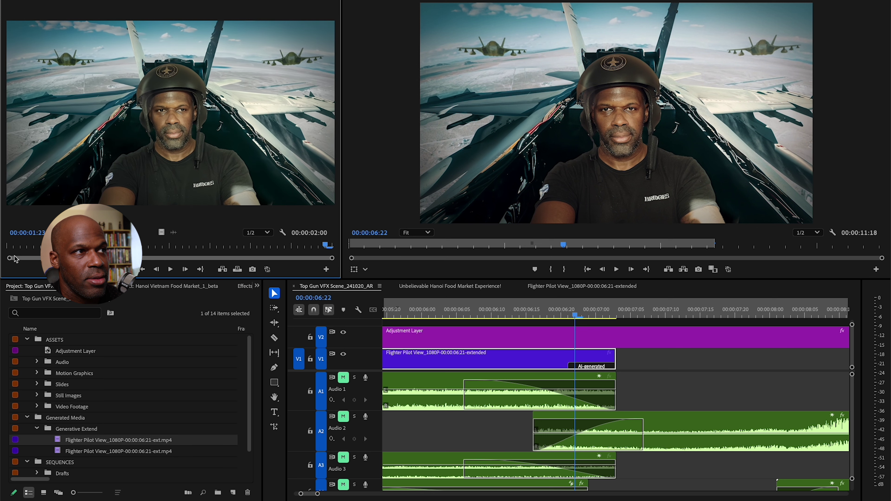
Preview the second generated pilot clip in the Generative Extend bin, replaying it from its start.
double_click(60, 452)
key(space)
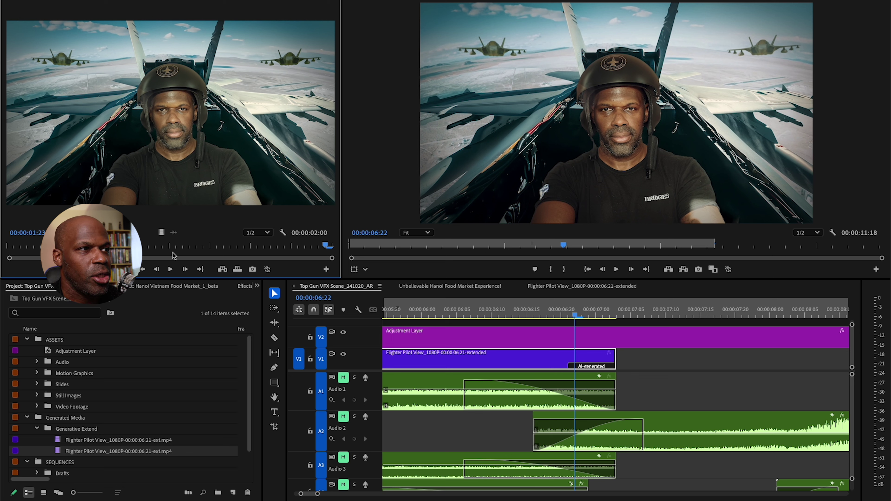
key(space)
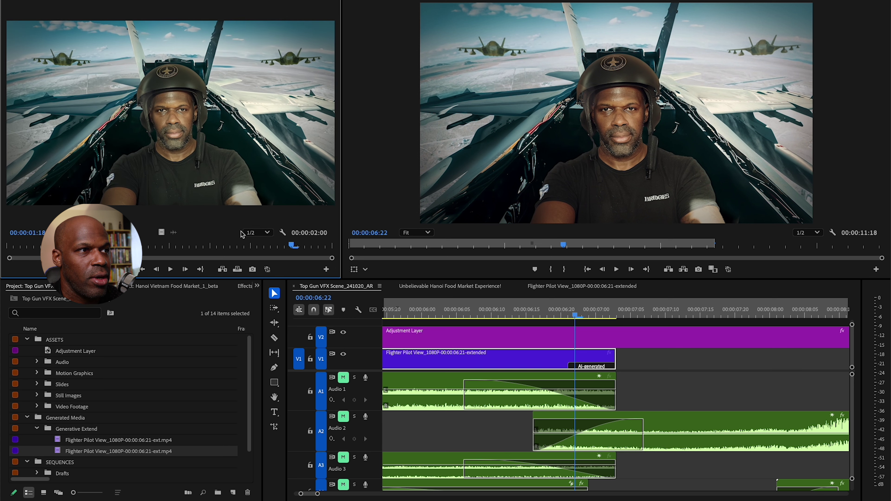
drag(181, 245, 3, 248)
key(space)
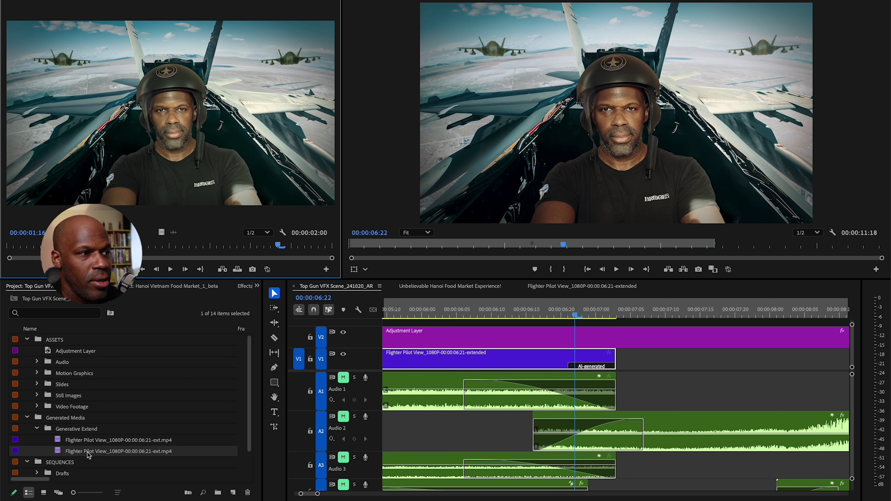
Compare the two generated pilot clips by replaying the first and then the second from the start.
click(57, 440)
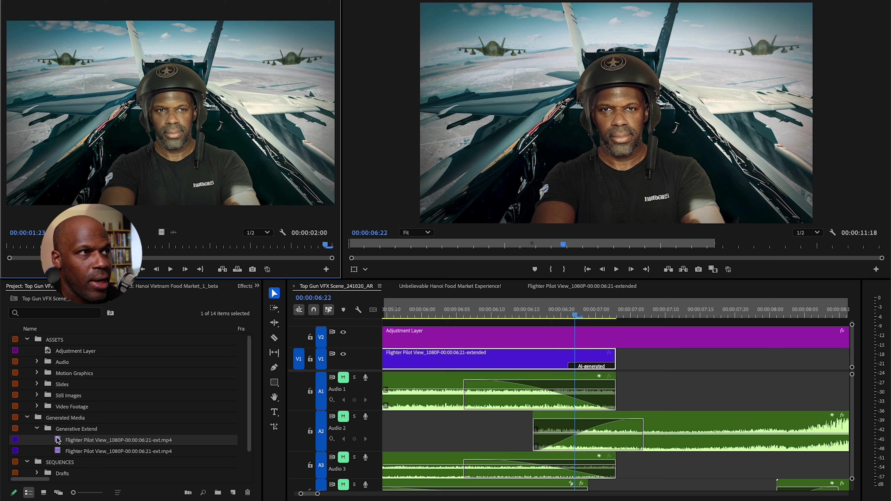
click(8, 247)
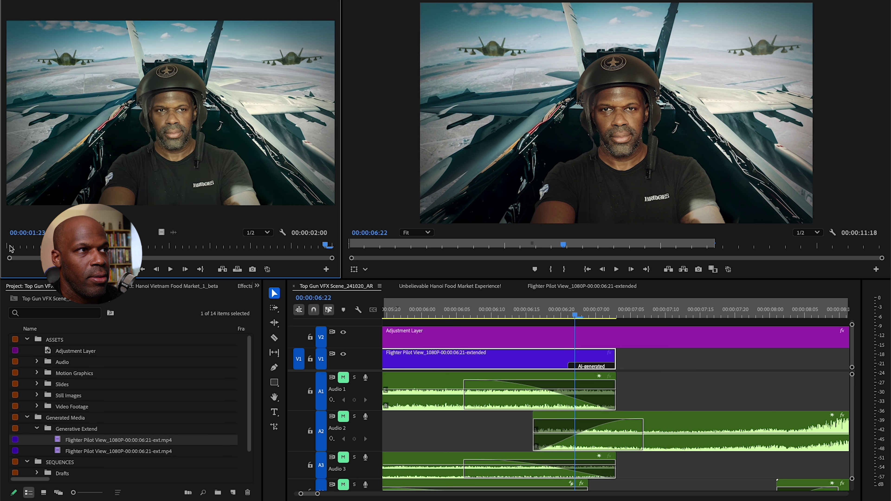
mouse_move(63, 451)
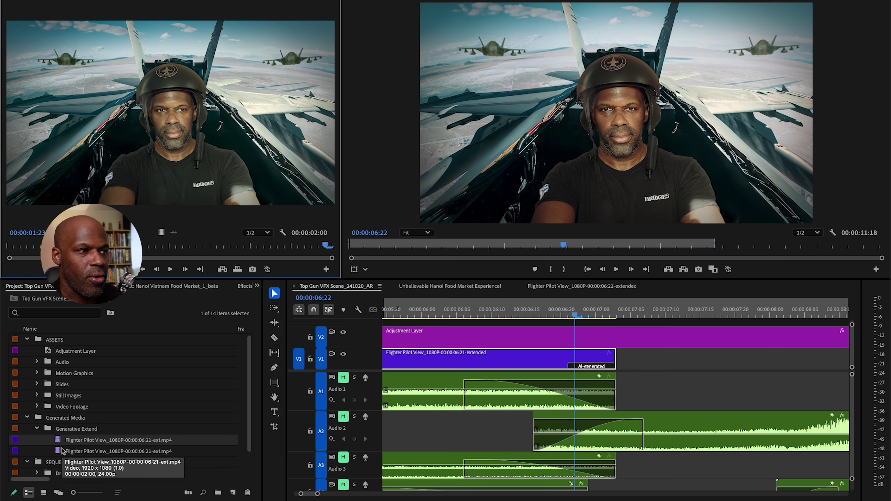
key(space)
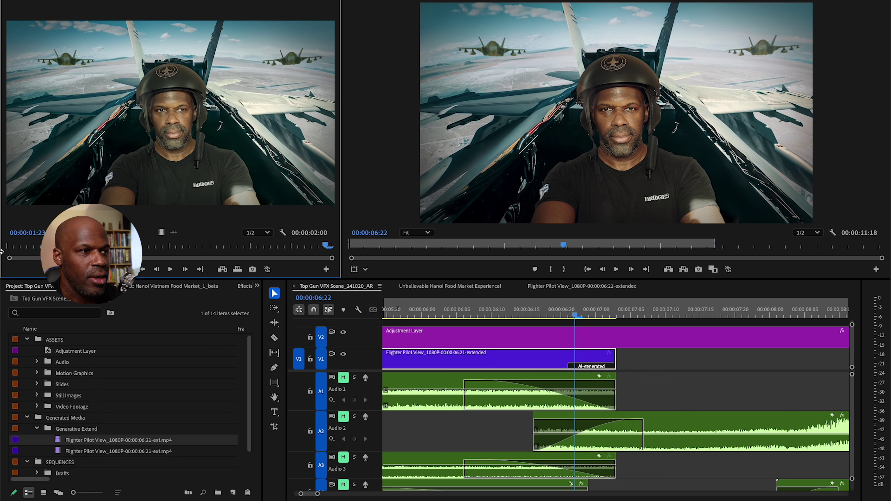
double_click(61, 451)
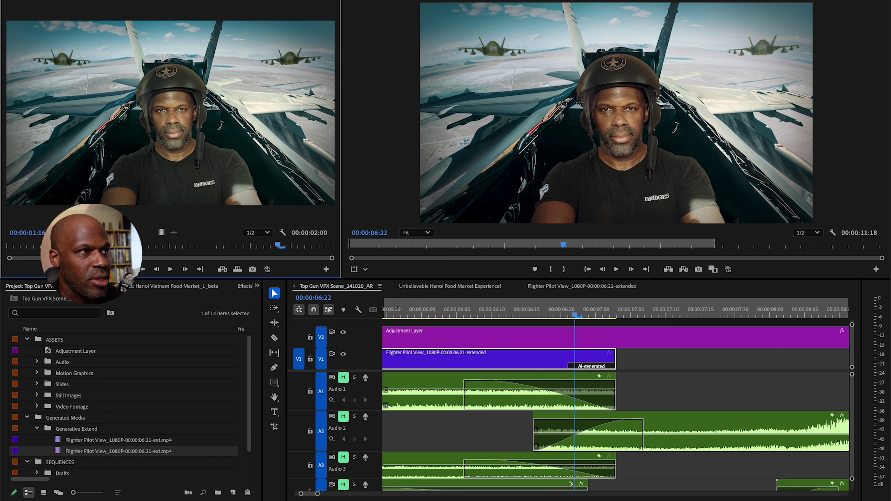
key(space)
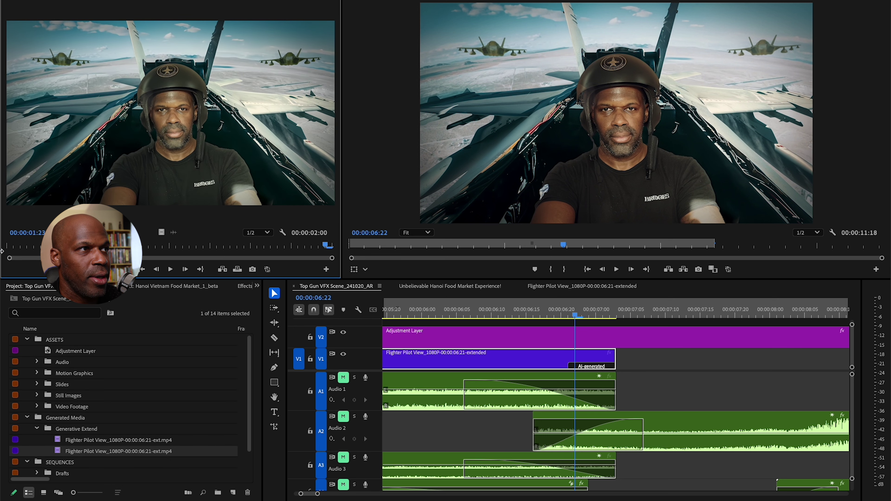
click(11, 245)
key(space)
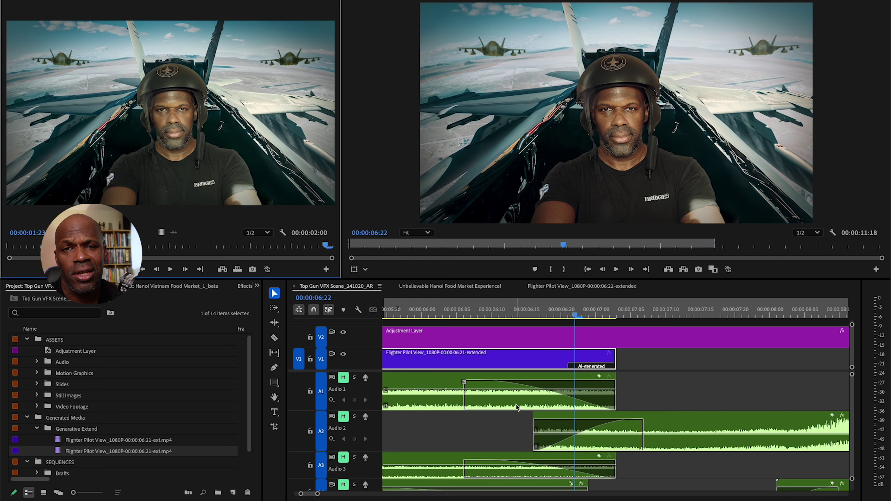
Switch to the Unbelievable Hanoi Food Market Experience! sequence and play it from near the beginning.
click(452, 286)
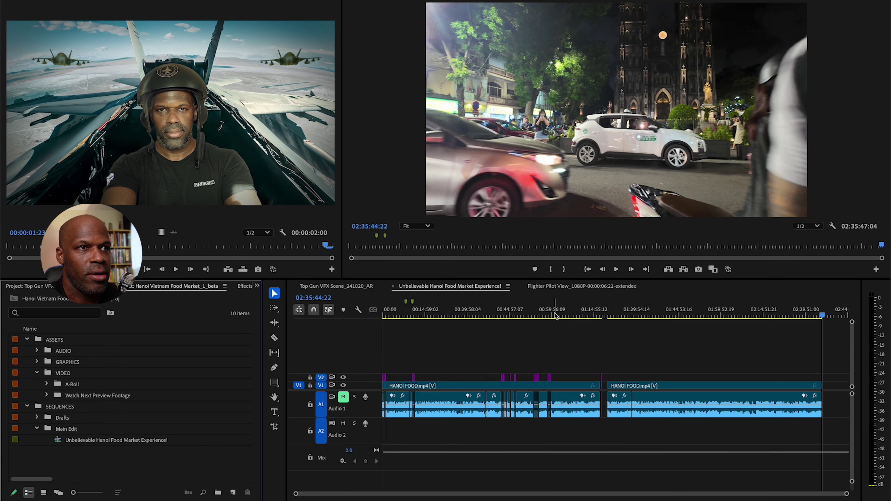
drag(421, 315, 385, 317)
key(space)
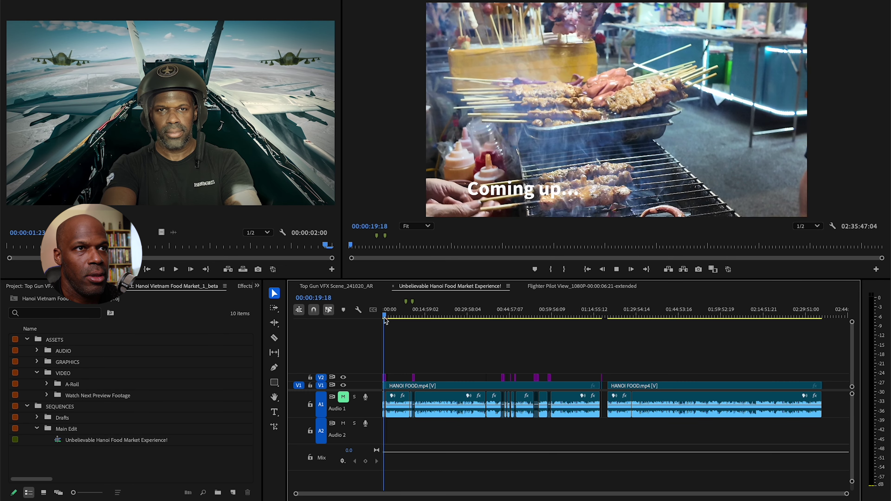
Find the last frame of the final HANOI FOOD.mp4 clip in the Hanoi sequence and examine the end of the timeline up close.
drag(743, 315, 789, 318)
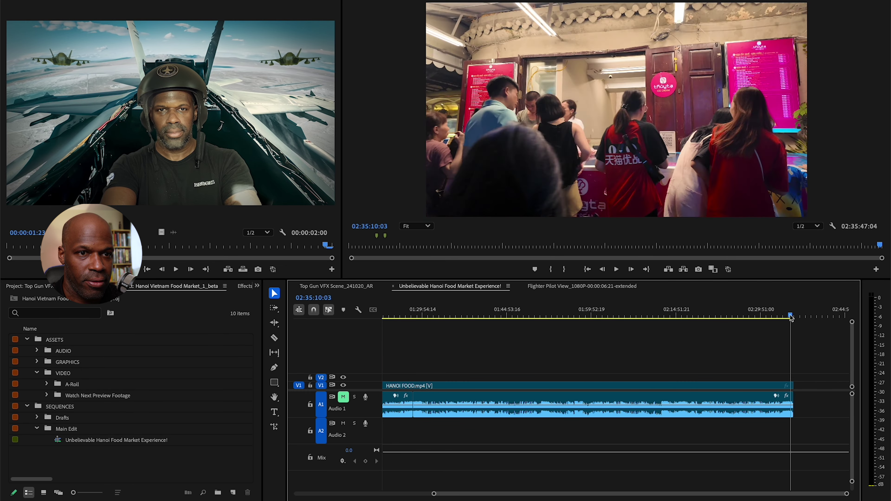
key(=)
key(=)
key(=)
drag(627, 315, 634, 314)
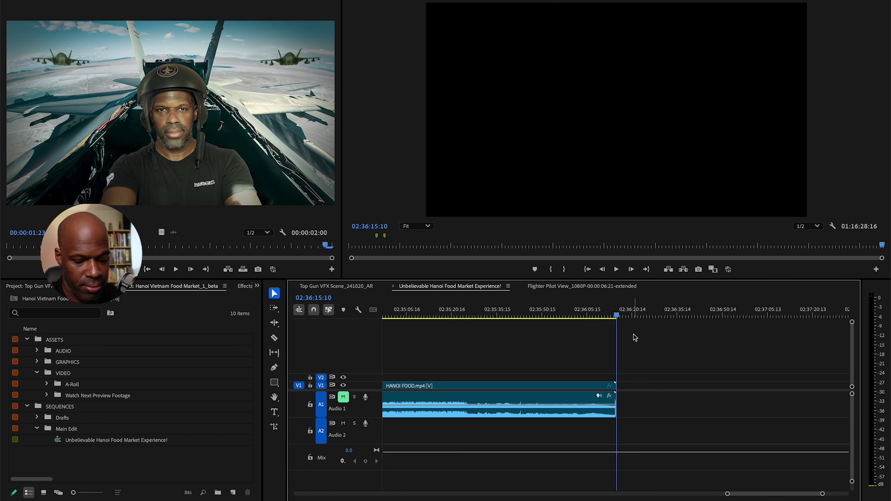
key(Left)
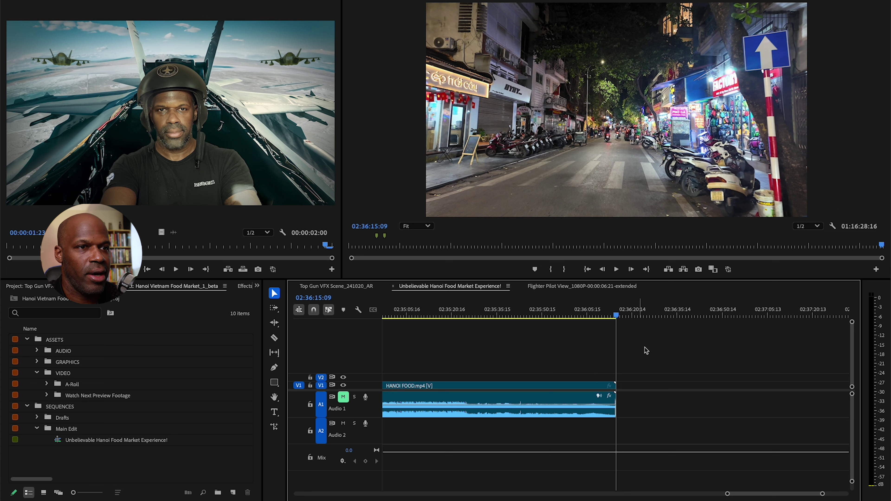
key(equal)
key(equal)
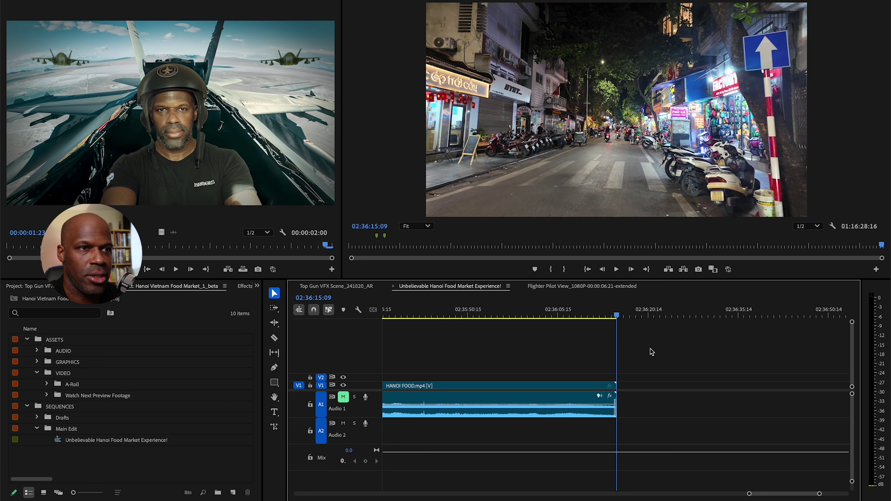
Place Unbelievable Hanoi Food Market Experience!.mp4 on V1 and A1 after the last HANOI FOOD.mp4 clip, and apply Fit to frame.
click(58, 407)
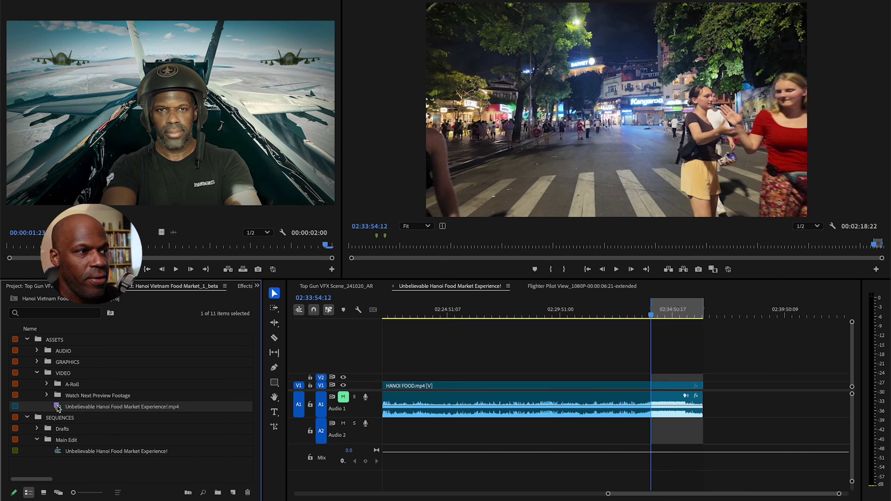
drag(58, 407, 756, 403)
click(789, 315)
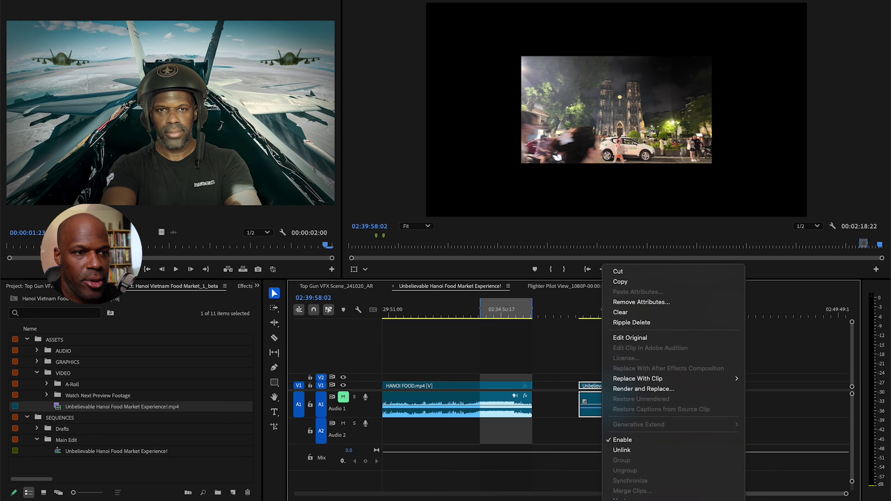
scroll(666, 470, down, 10)
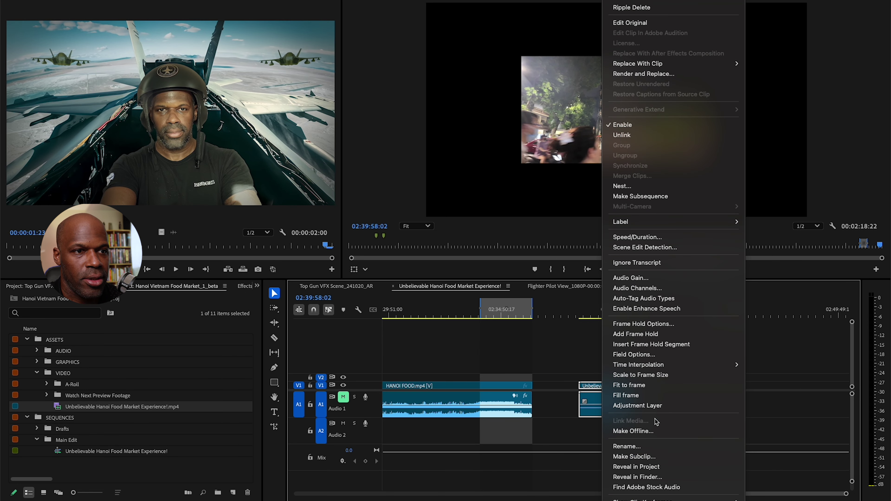
click(678, 387)
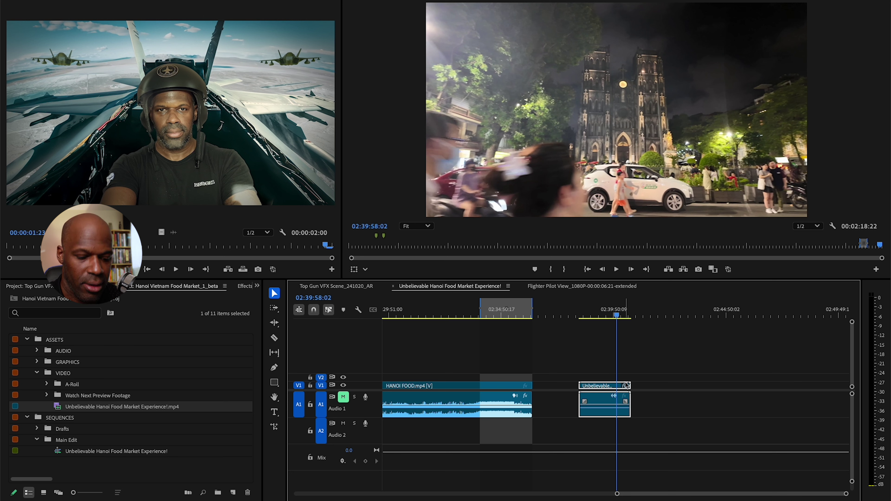
click(658, 368)
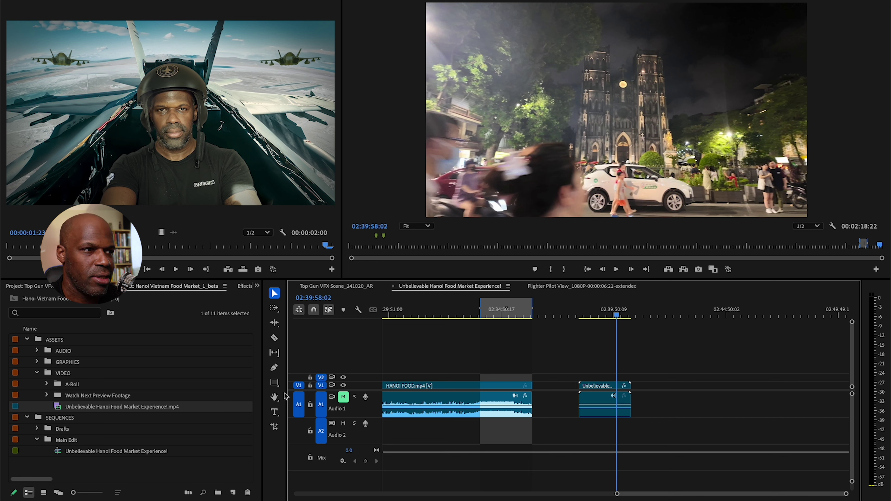
Go to the end of the added Unbelievable Hanoi Food Market Experience!.mp4 clip and check its closing frames.
click(628, 316)
key(=)
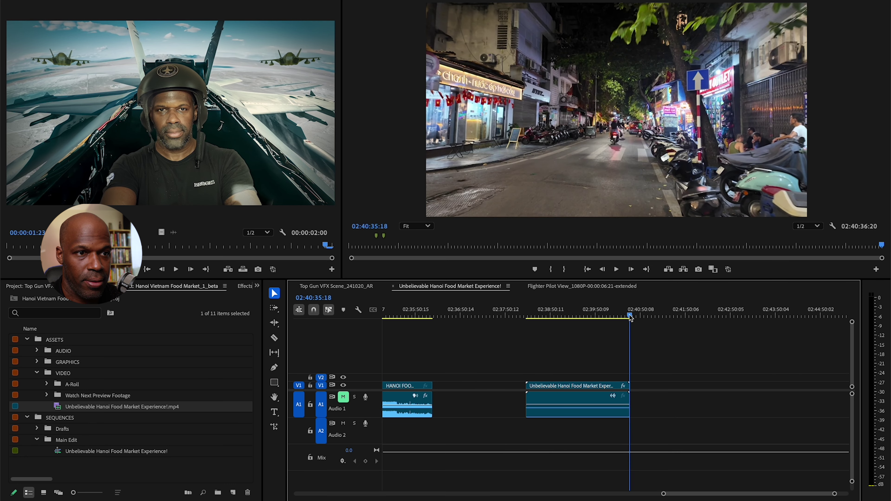
key(space)
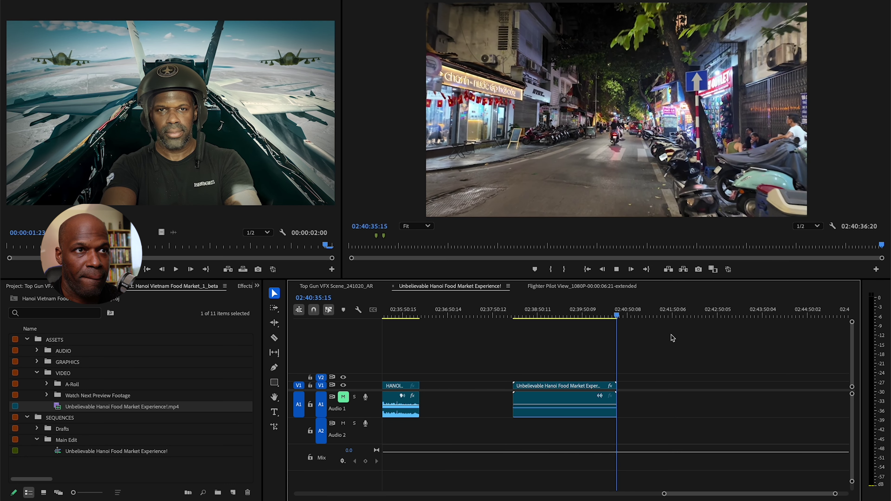
click(616, 316)
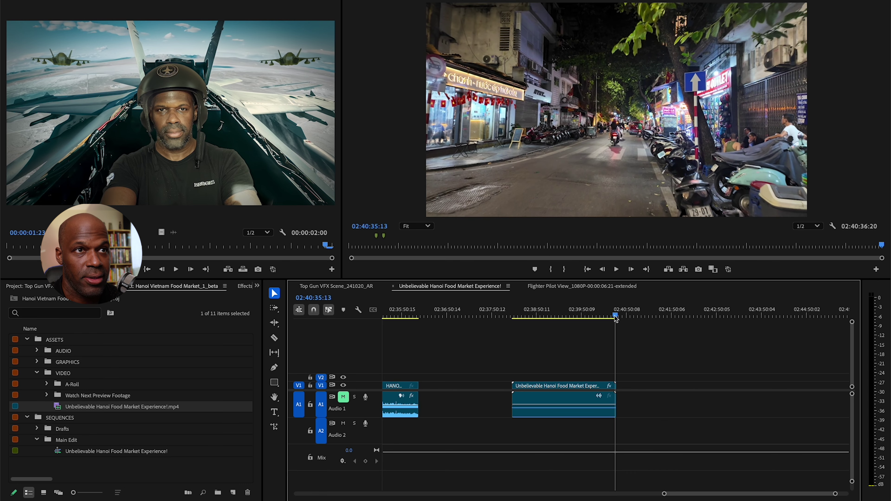
Extend the end of the Unbelievable Hanoi Food Market Experience! clip by two seconds with Generative Extend.
key(space)
key(equal)
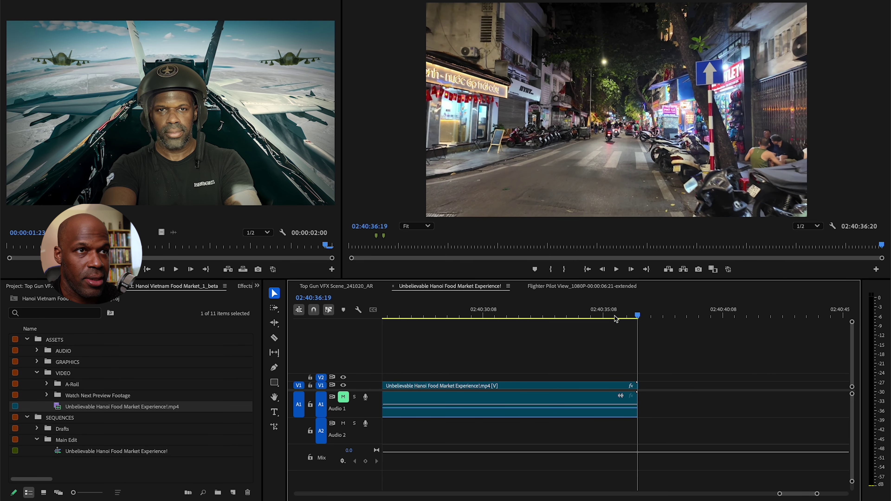
click(275, 427)
drag(639, 383, 719, 374)
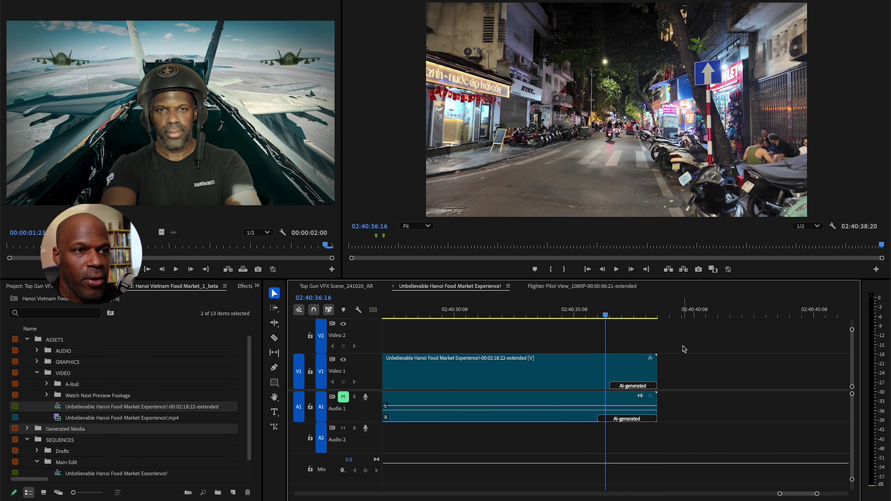
Play the end of the extended Hanoi clip, from the last original frames through the AI-generated section.
click(602, 311)
key(space)
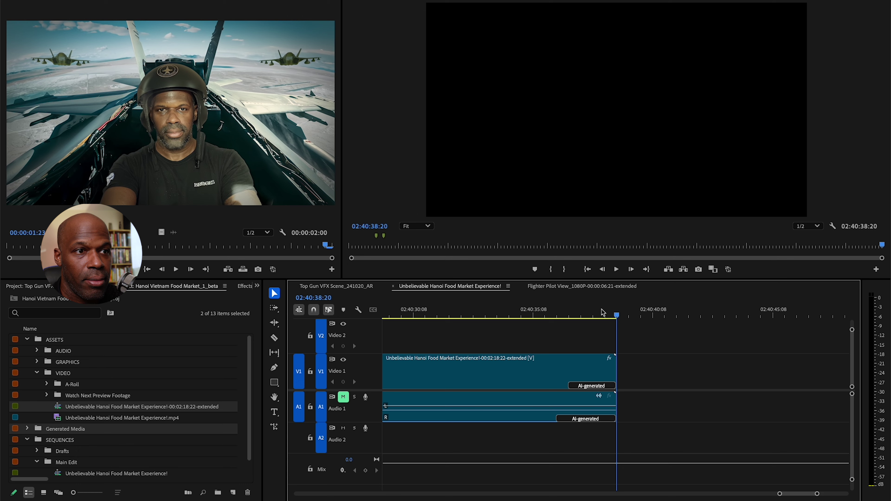
drag(616, 316, 567, 318)
key(space)
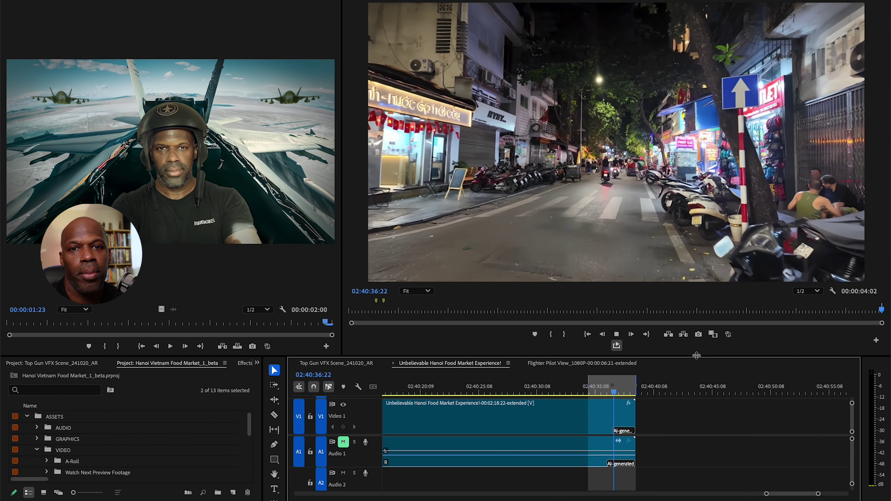
key(space)
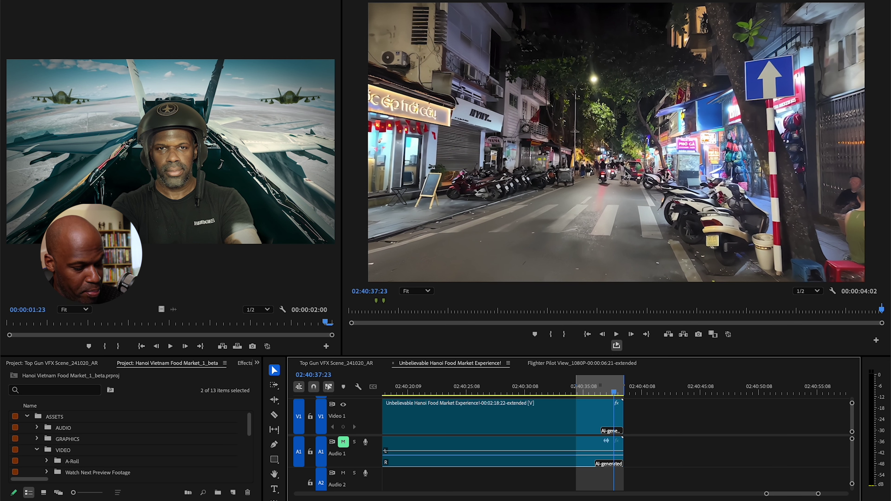
Magnify the sequence preview to 31% and replay the AI-generated section, checking the overall street scene.
scroll(634, 178, up, 3)
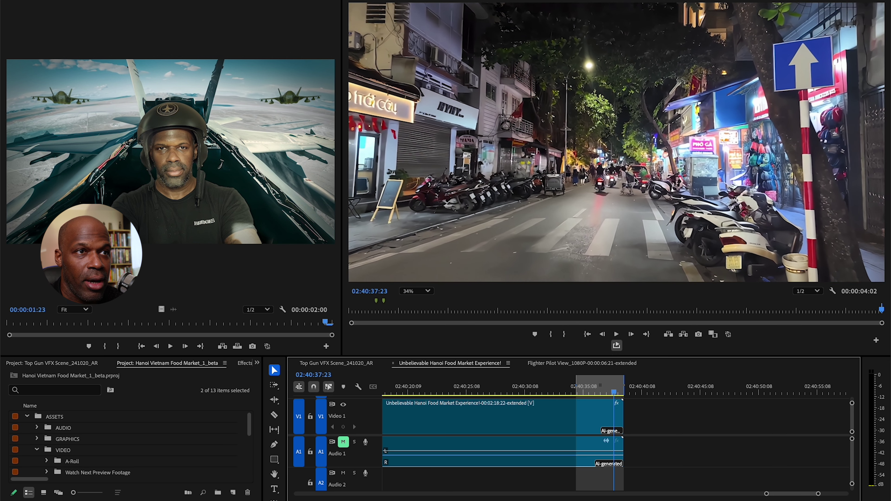
scroll(625, 228, down, 1)
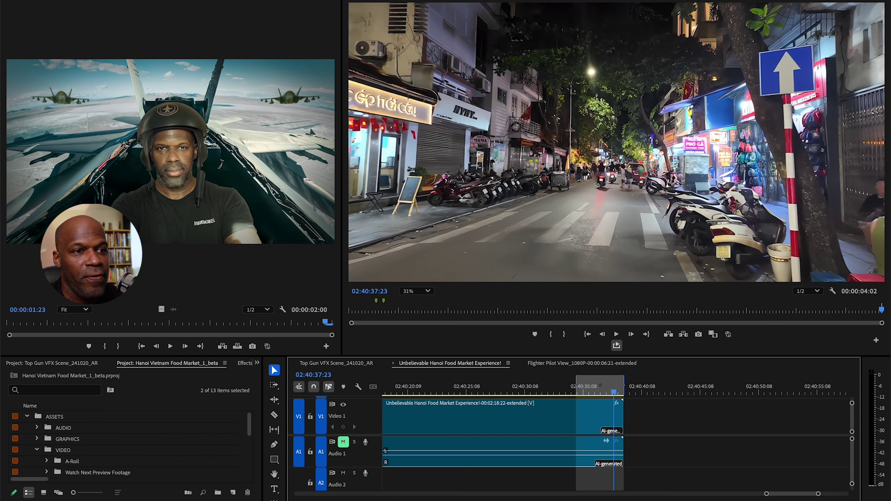
key(shift+k)
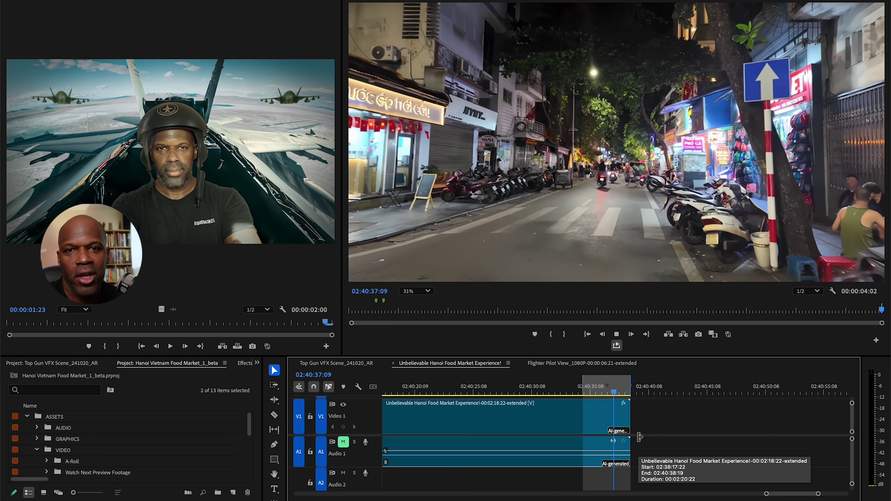
key(space)
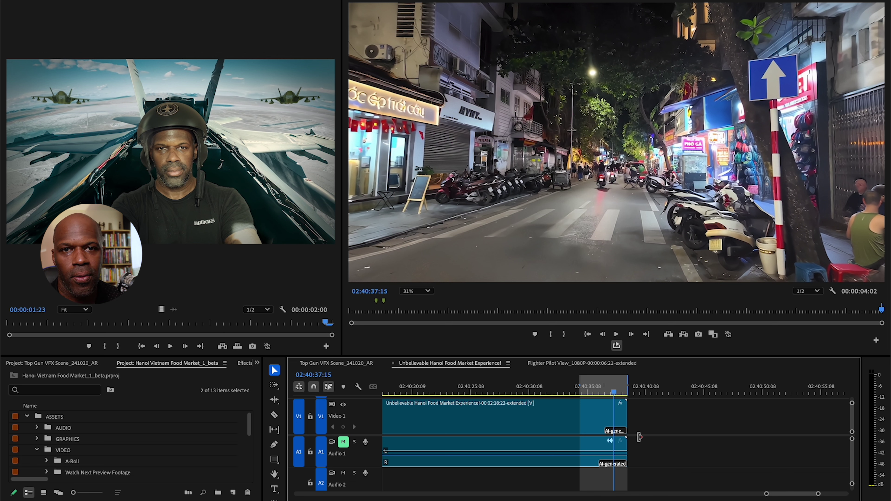
key(shift+k)
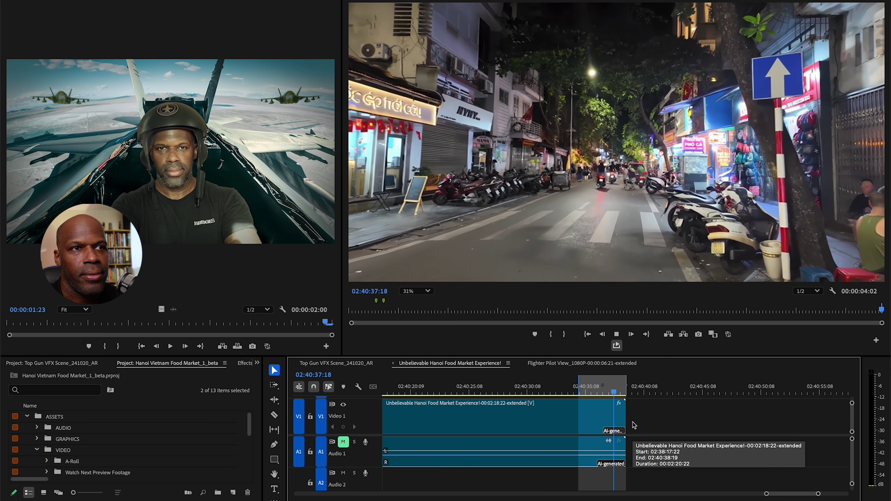
key(space)
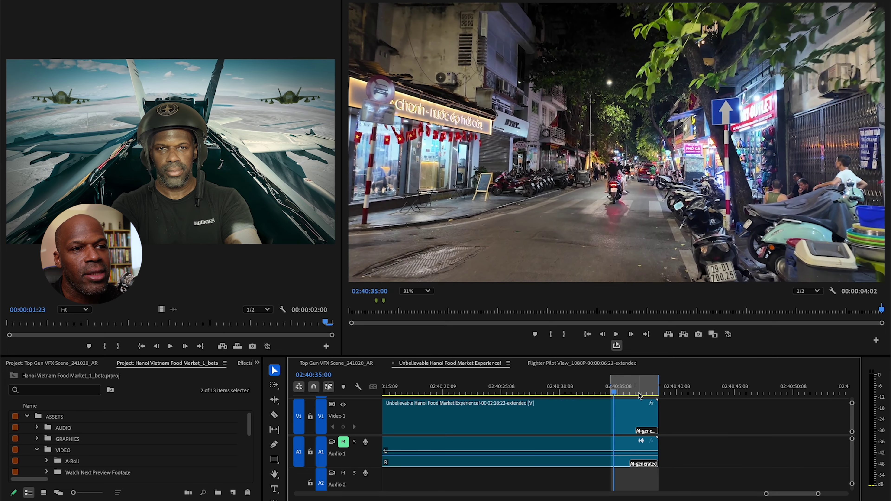
Go to 02:40:37:23 and magnify the preview to 74% around the pedestrians and motorbikes on the road.
click(638, 394)
drag(639, 394, 649, 396)
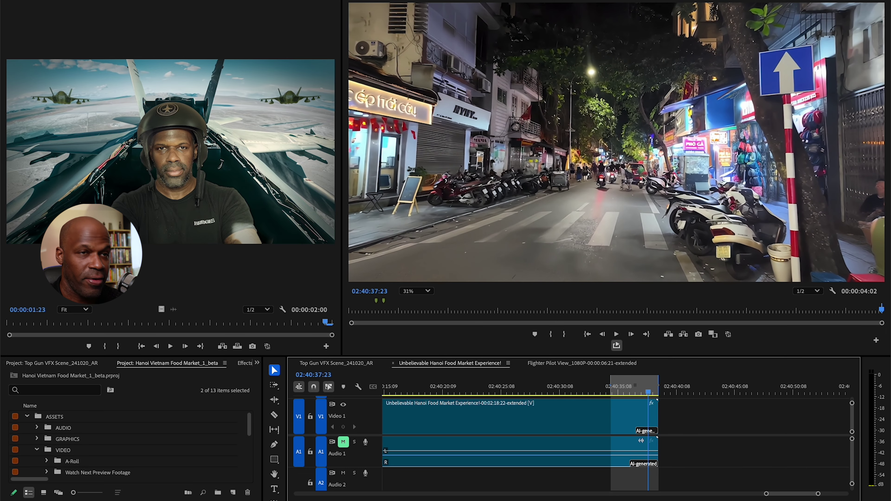
key(=)
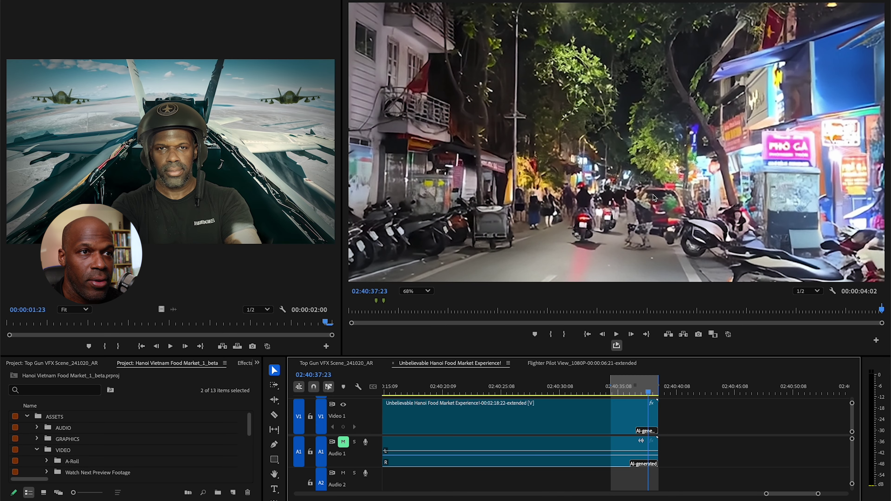
key(h)
drag(675, 193, 671, 185)
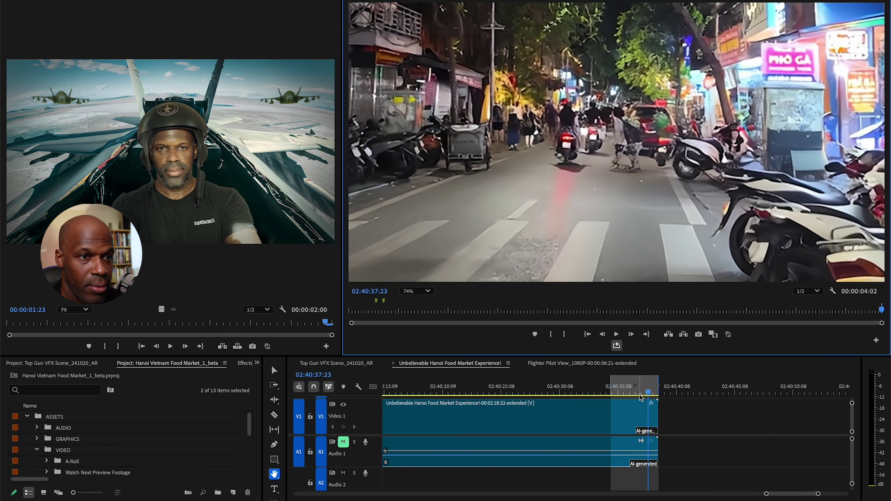
Replay and scrub the AI-generated frames up close, examining the pedestrians crossing the road.
key(space)
click(627, 394)
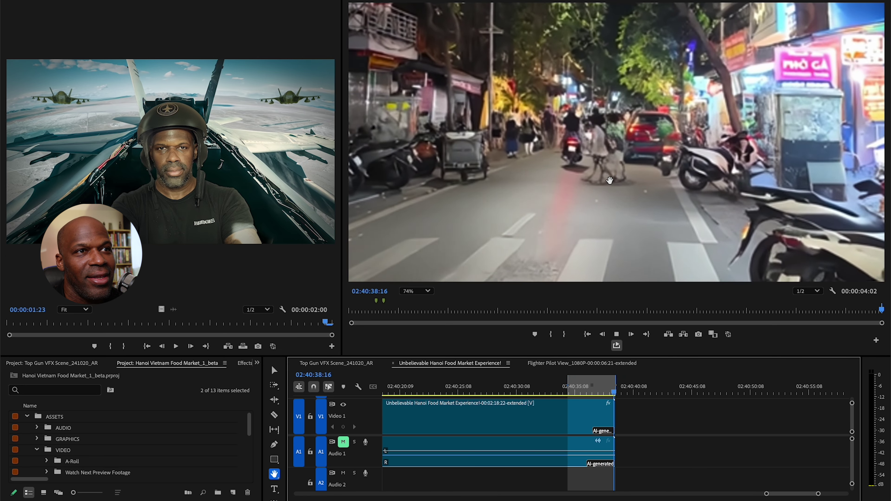
click(613, 391)
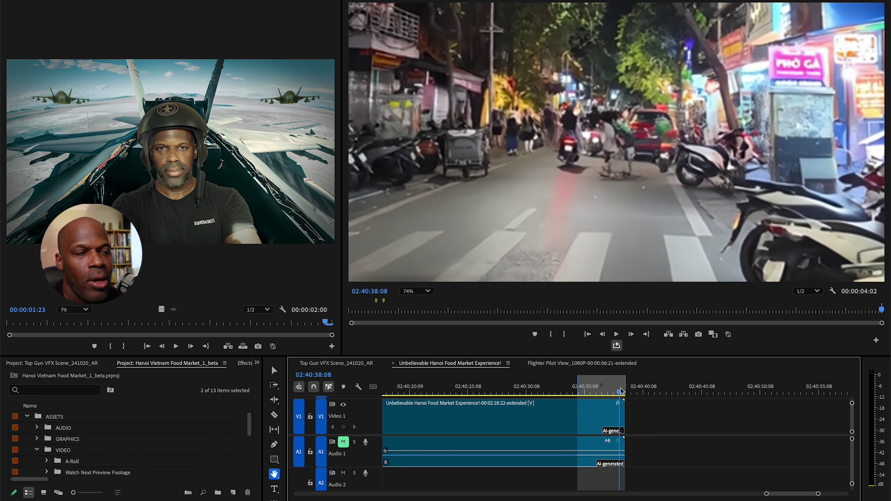
drag(616, 394, 614, 395)
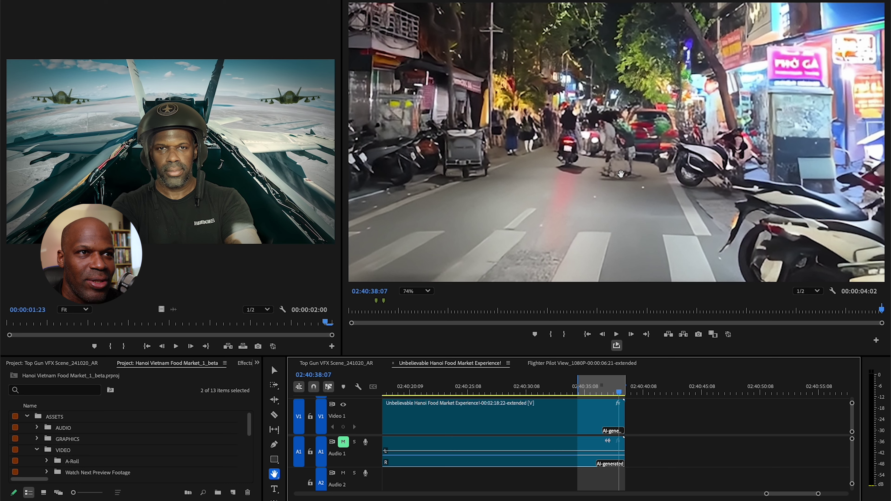
click(599, 393)
key(space)
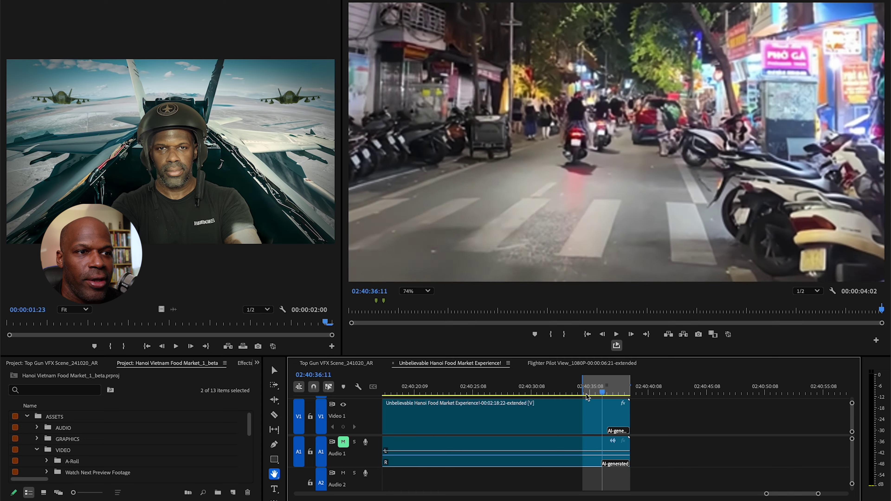
key(space)
key(space)
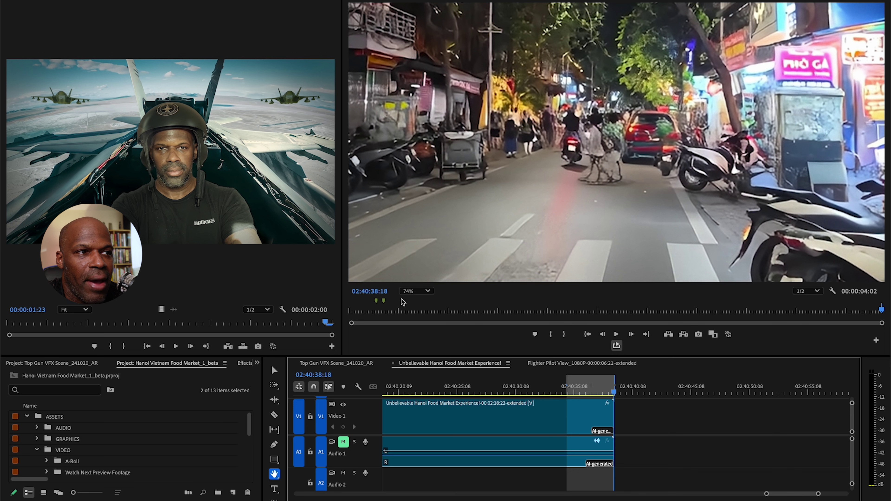
Set the preview zoom back to Fit and play from the original footage into the AI-generated section.
click(421, 291)
click(424, 310)
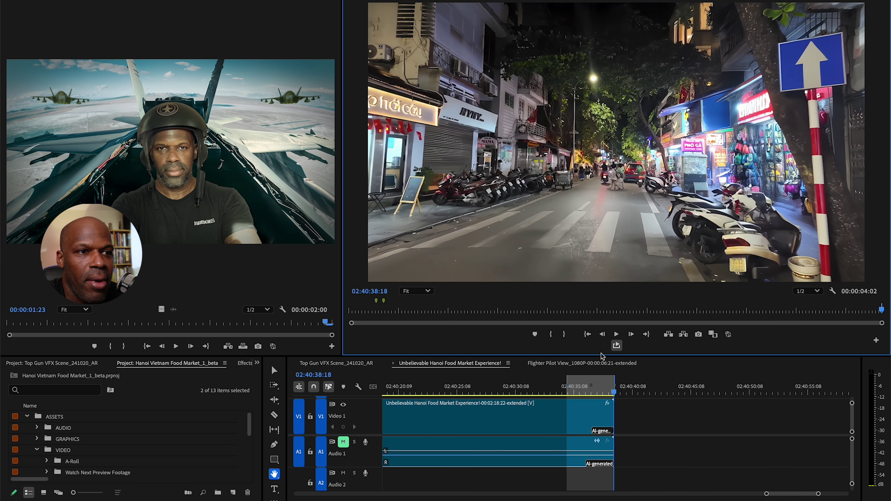
click(590, 392)
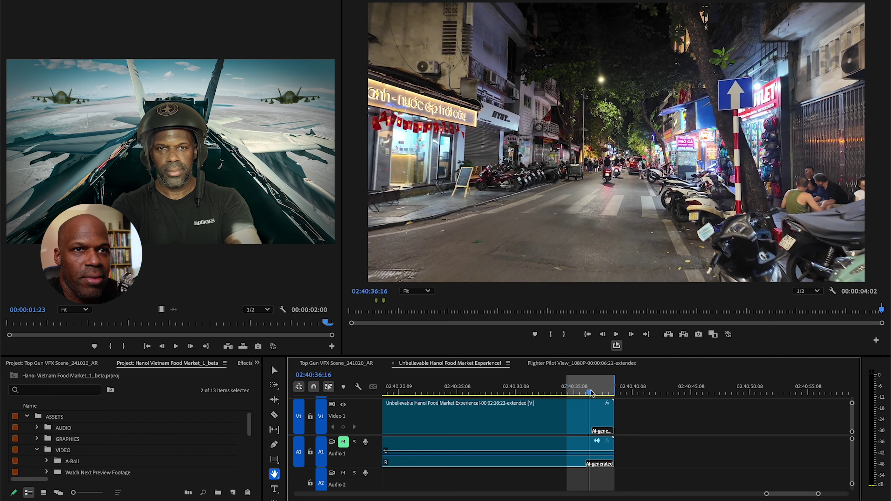
drag(663, 445, 674, 444)
key(space)
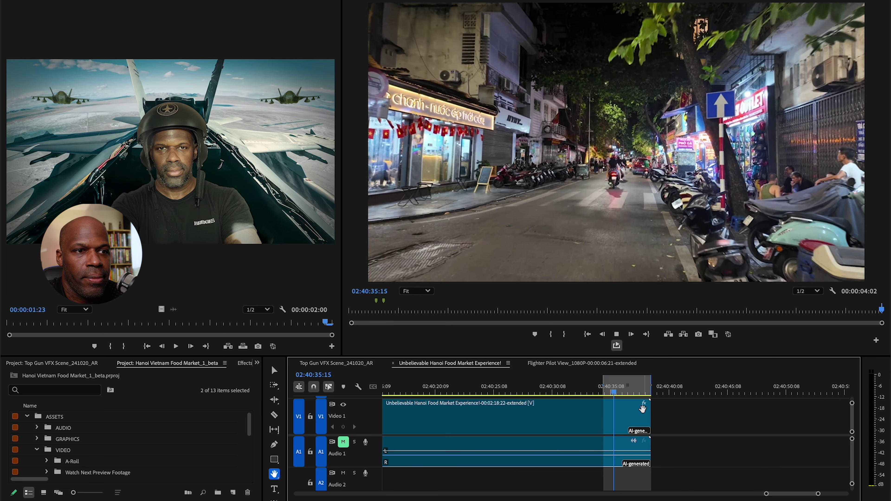
key(space)
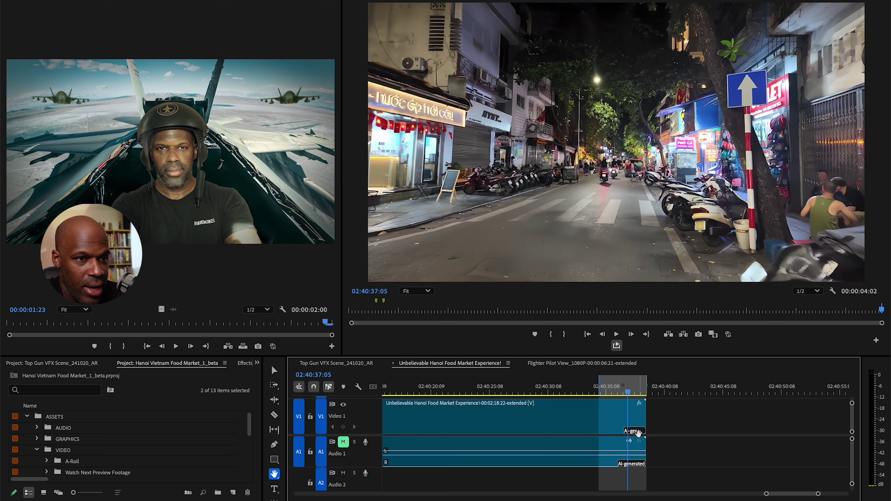
Generate the AI-generated video section of the Hanoi clip on V1 again.
key(v)
click(636, 433)
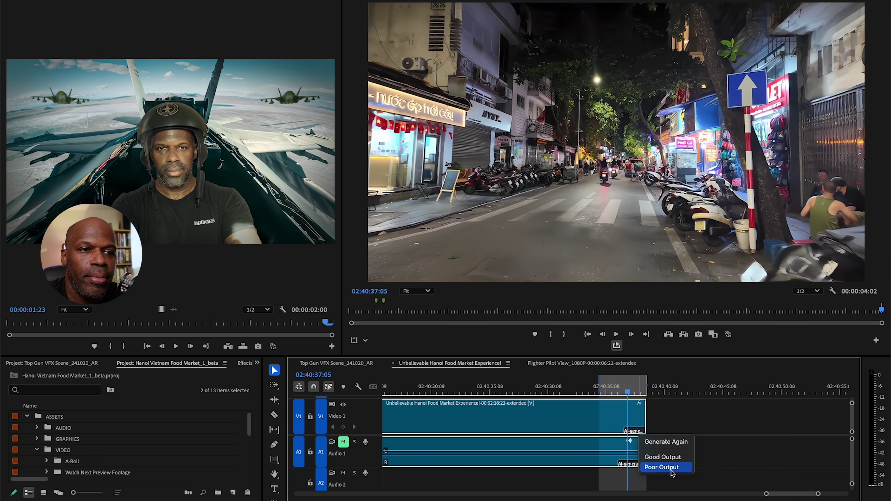
click(673, 444)
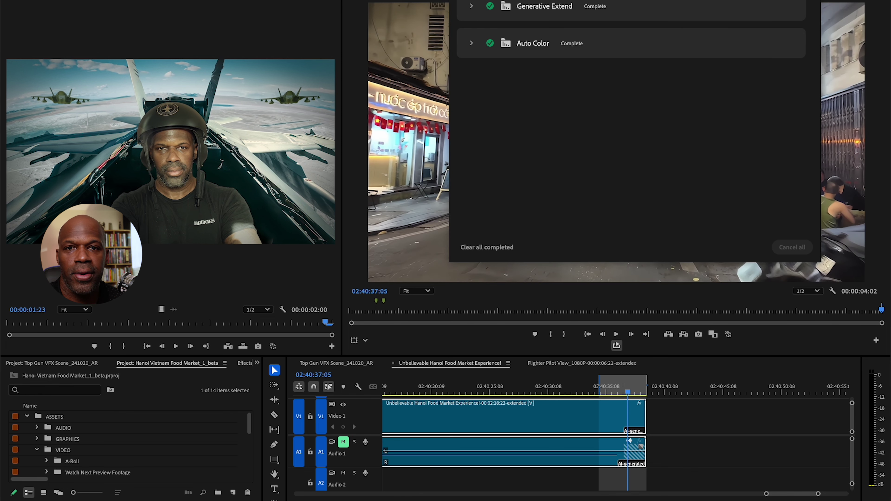
Play the regenerated extension and stop on a late frame near 02:40:38:07.
click(627, 394)
drag(627, 394, 615, 395)
key(space)
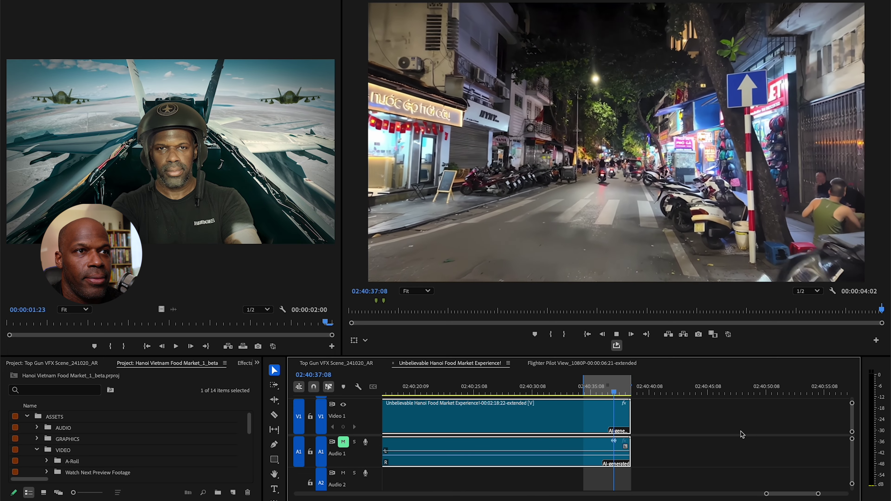
drag(612, 393, 611, 389)
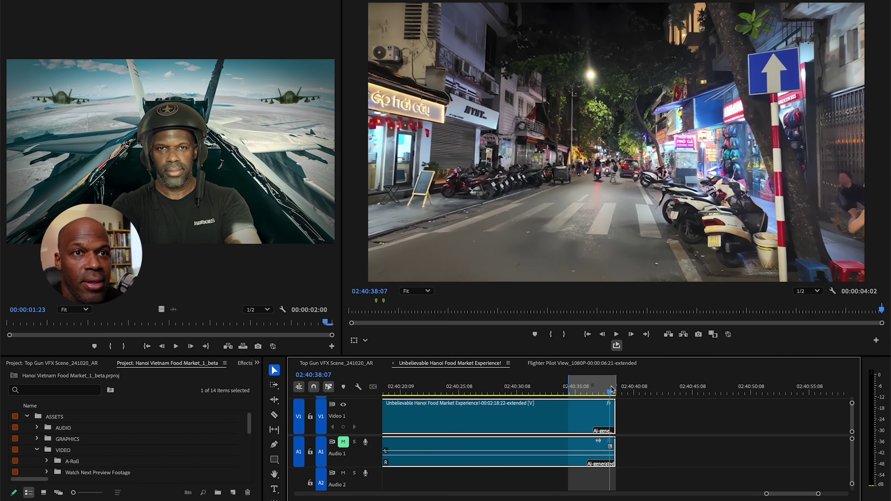
Magnify the preview to 62% on the seated person beside the tree and scrub through the last generated frames.
key(h)
scroll(843, 198, up, 2)
drag(843, 198, 763, 147)
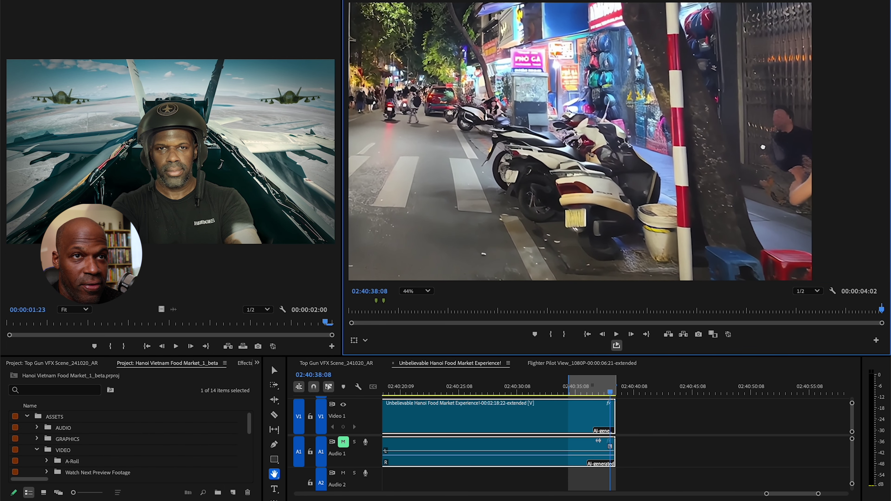
scroll(782, 165, up, 2)
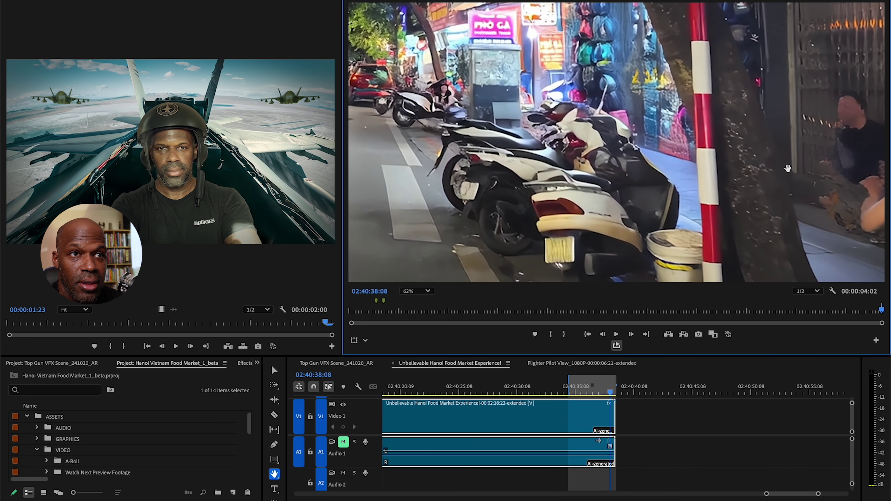
drag(826, 155, 715, 143)
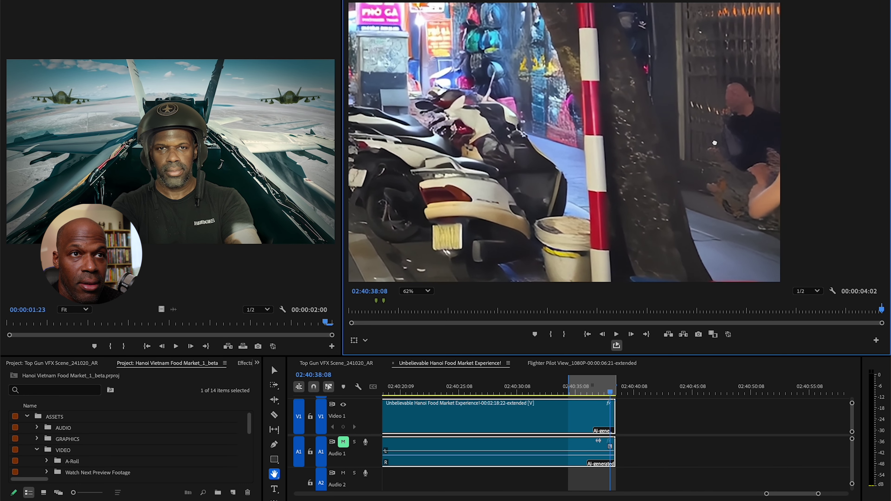
drag(606, 396, 616, 398)
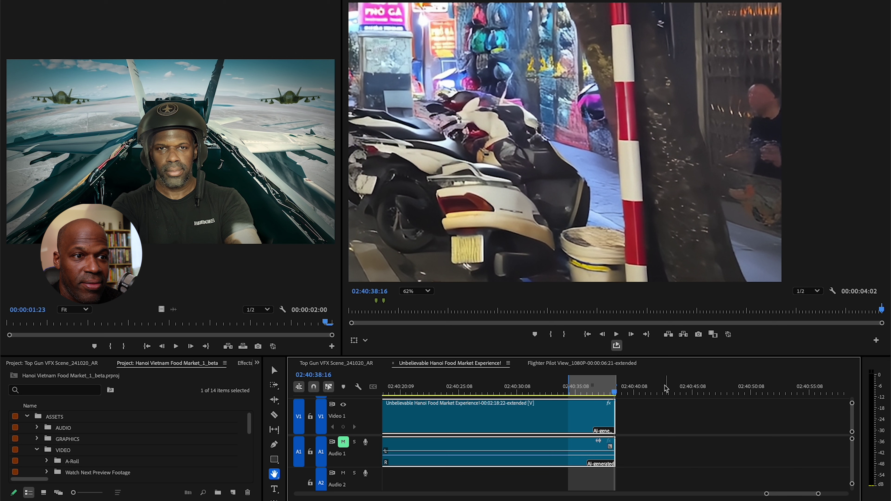
Recentre the magnified preview on the road and replay the regenerated extension, examining the pedestrians and motorbikes.
drag(470, 149, 562, 150)
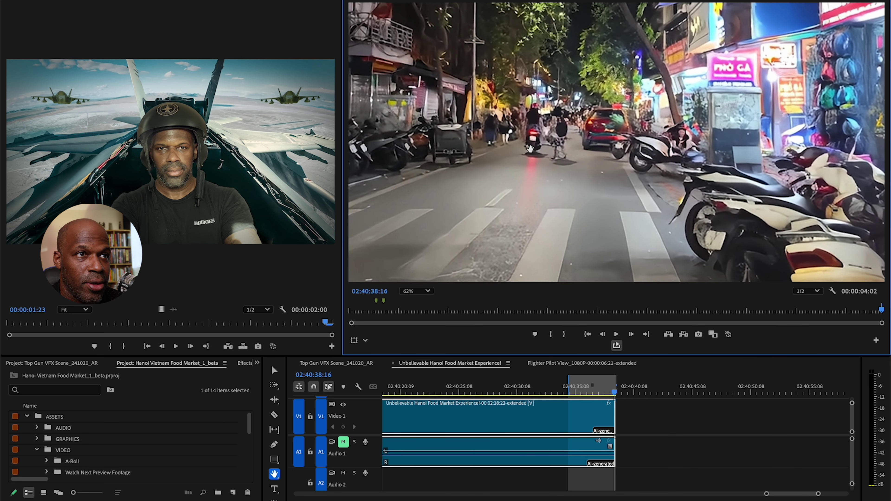
click(597, 389)
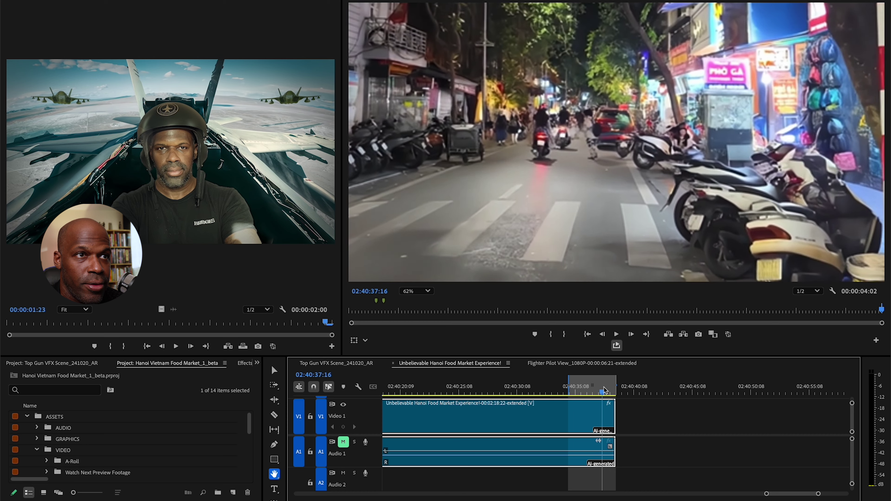
mouse_move(599, 390)
mouse_down()
mouse_move(590, 390)
mouse_move(601, 391)
mouse_up()
key(space)
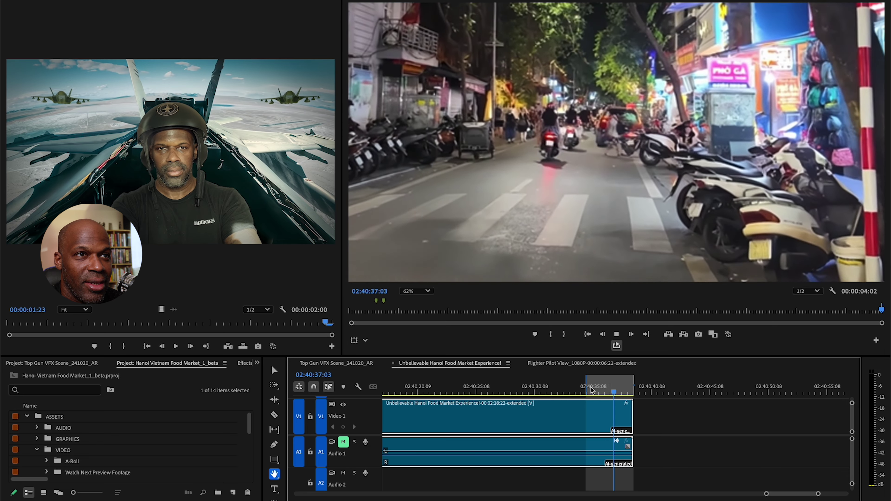
key(space)
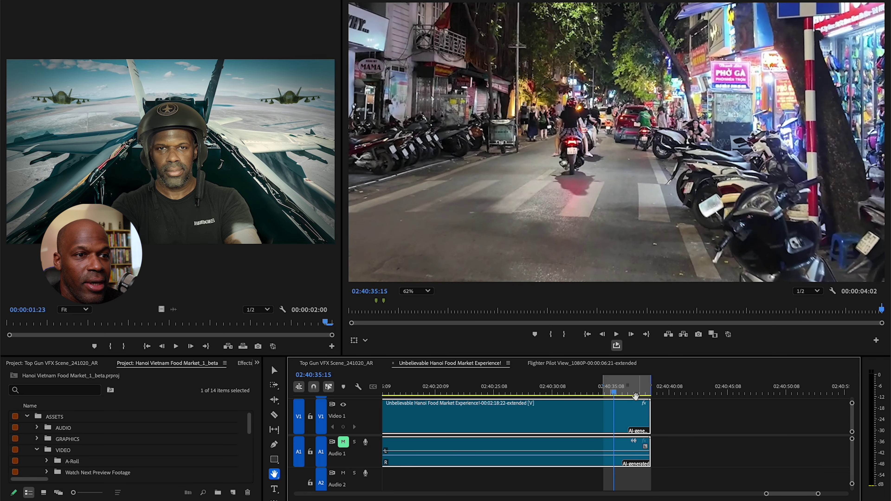
Play the magnified extension, stop at 02:40:37:14, and set the sequence preview's zoom to Fit.
key(space)
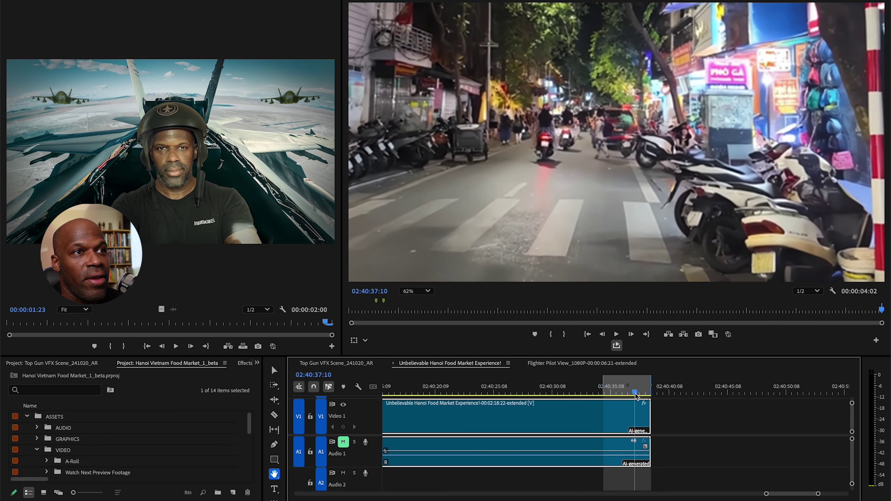
key(Right)
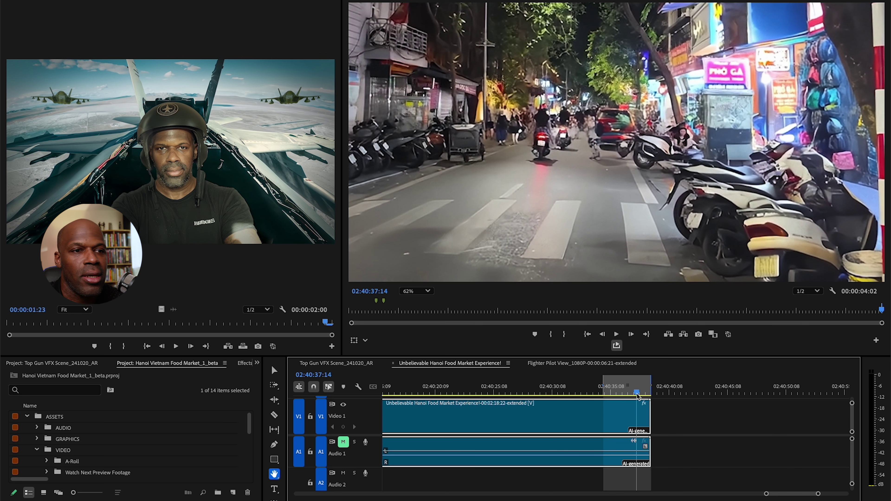
click(421, 292)
click(418, 306)
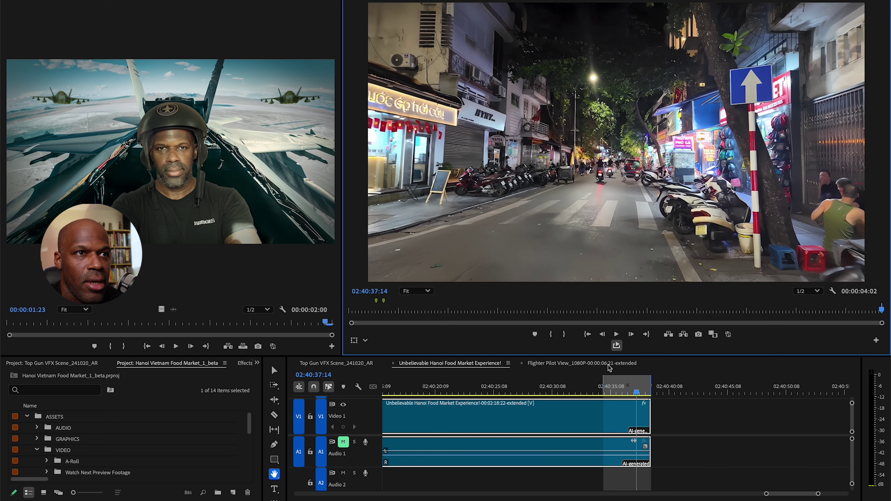
Replay the AI-generated extension several times at full-frame view, examining the seated people, motorbikes and traffic up to the clip's end.
key(space)
click(619, 391)
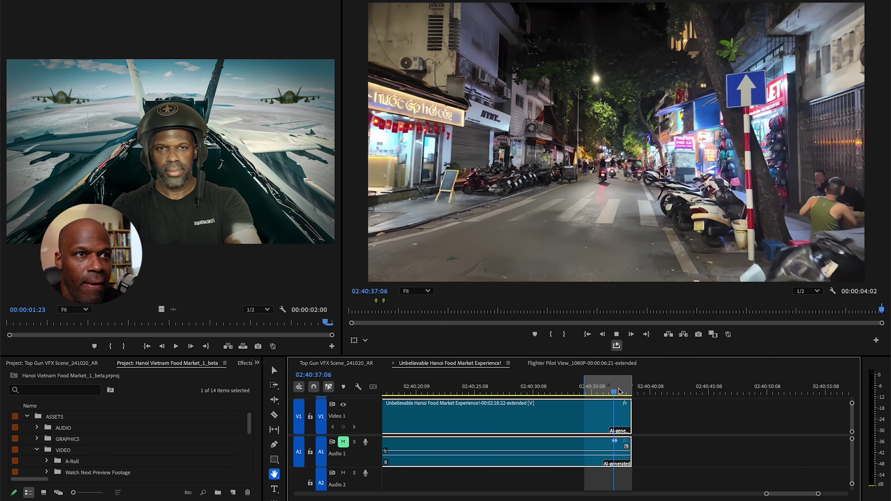
key(space)
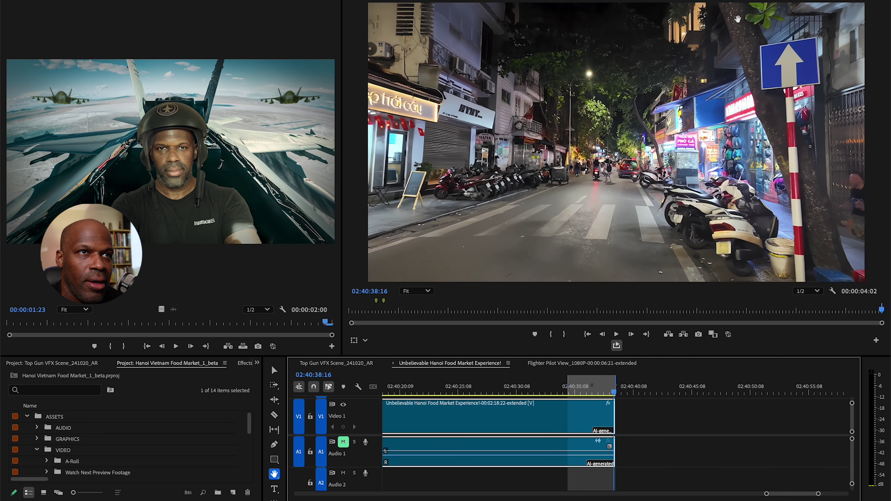
click(591, 388)
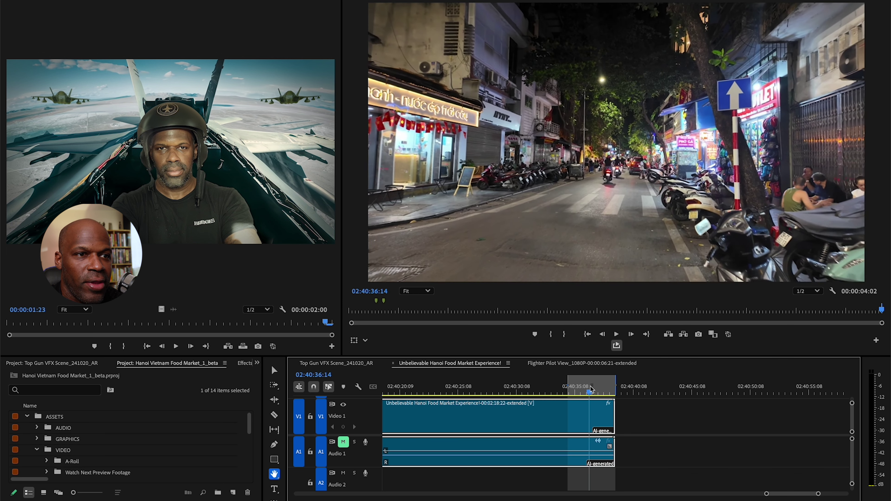
key(space)
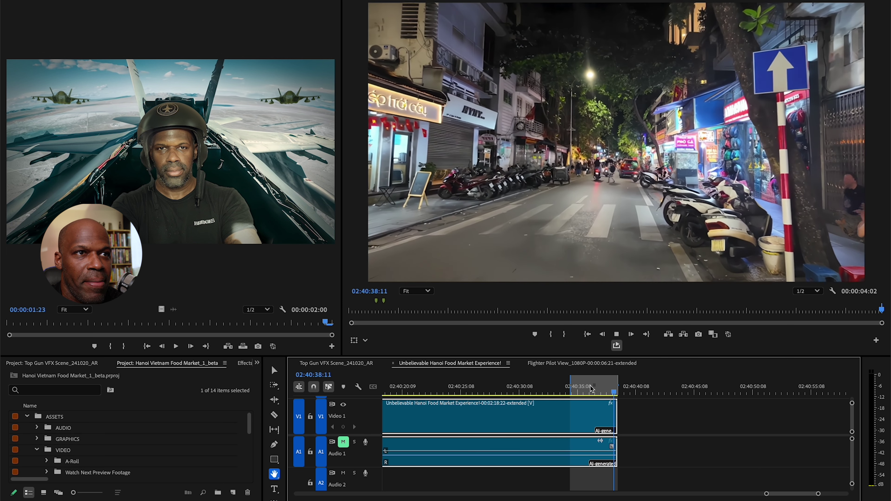
click(592, 388)
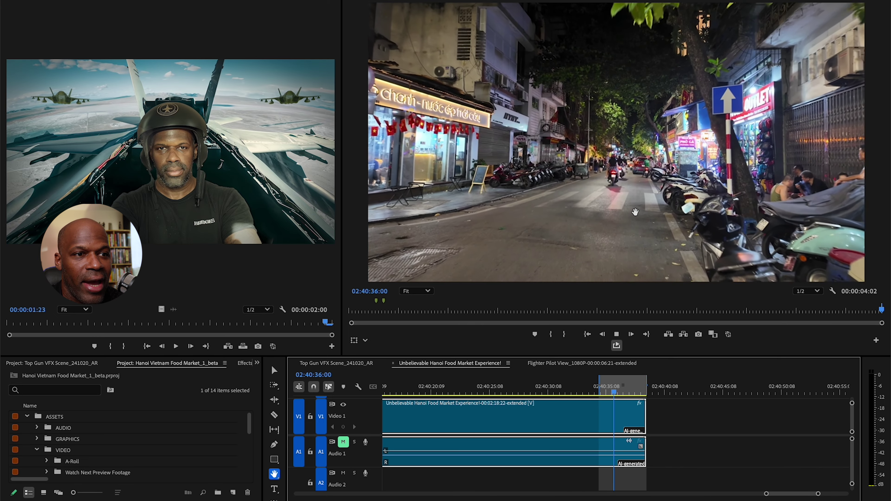
key(space)
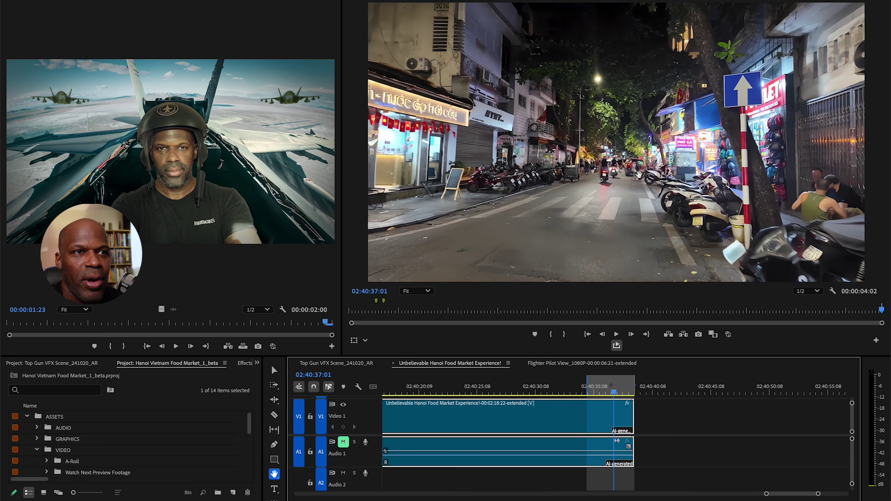
key(space)
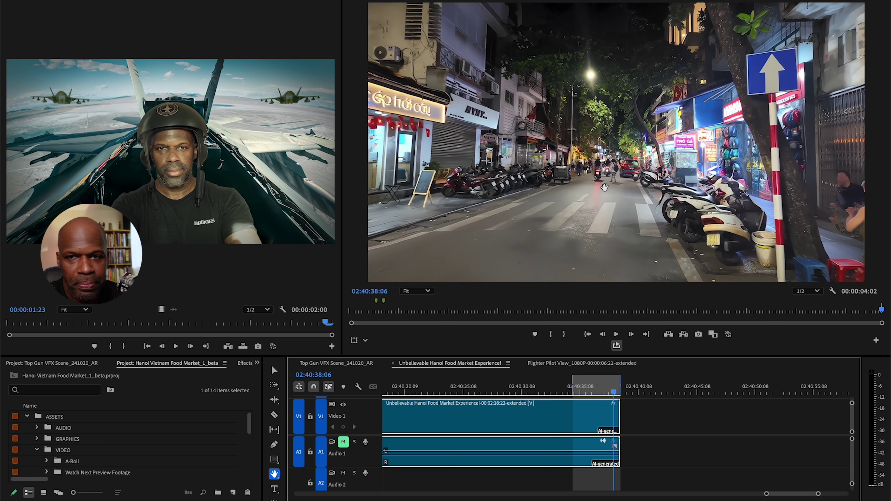
Activate the Selection tool and widen the source preview at the expense of the sequence preview.
key(v)
drag(340, 290, 412, 284)
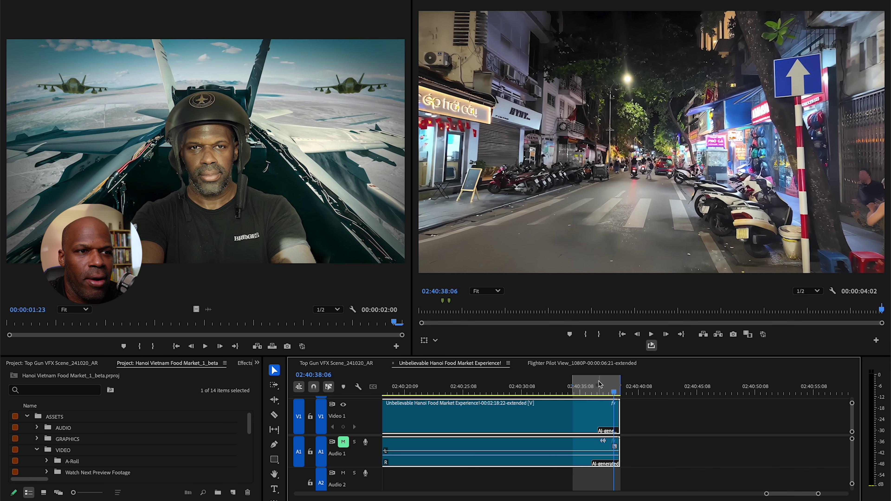
Examine the pedestrians and motorbikes in a magnified preview between 02:40:35:19 and 02:40:36:17, and zoom back out to the full frame.
click(585, 391)
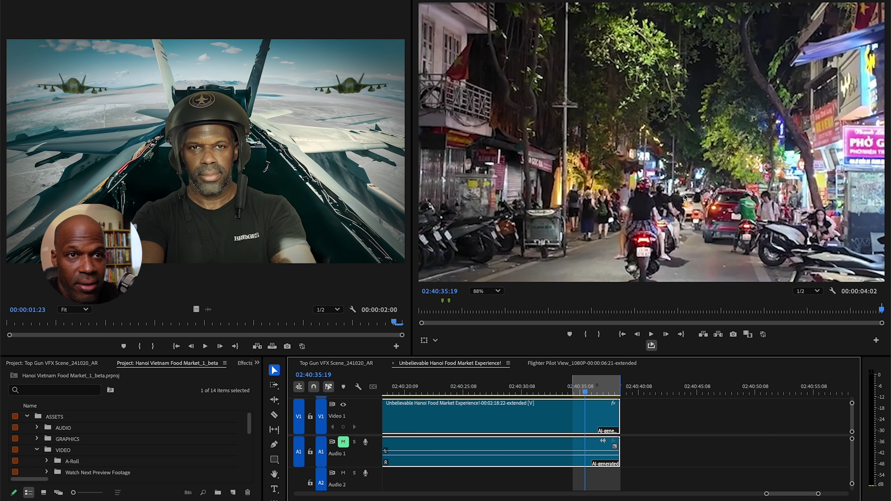
click(593, 391)
mouse_move(594, 391)
mouse_down()
mouse_move(611, 391)
mouse_move(598, 395)
mouse_up()
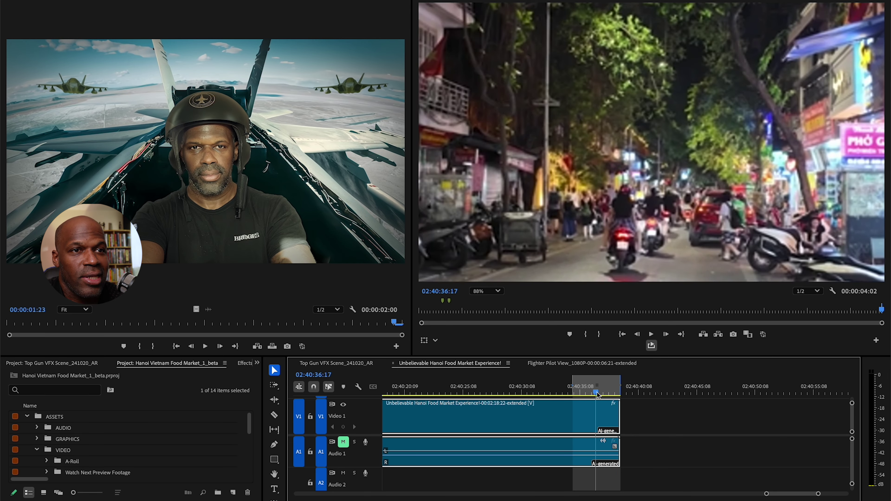
scroll(663, 191, down, 8)
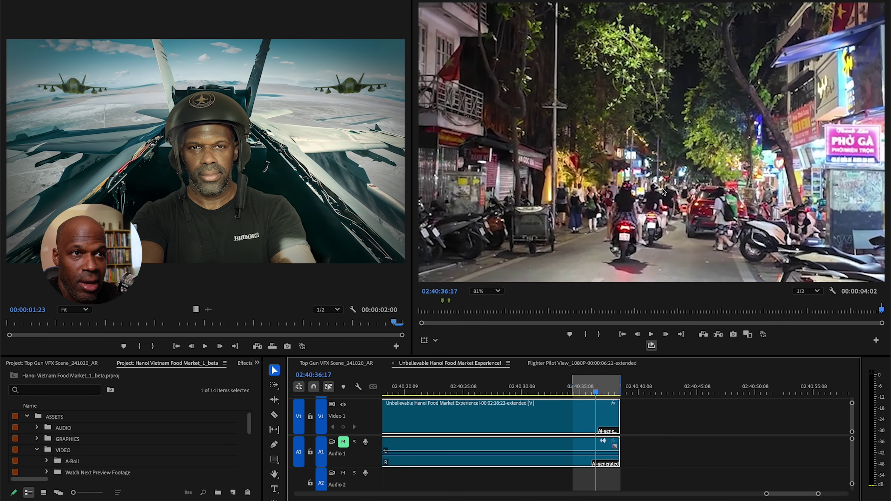
scroll(663, 191, down, 1)
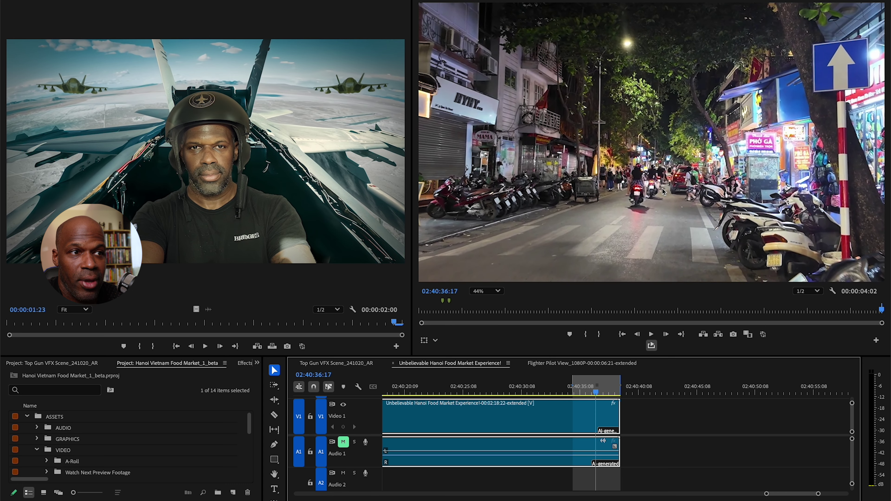
click(497, 292)
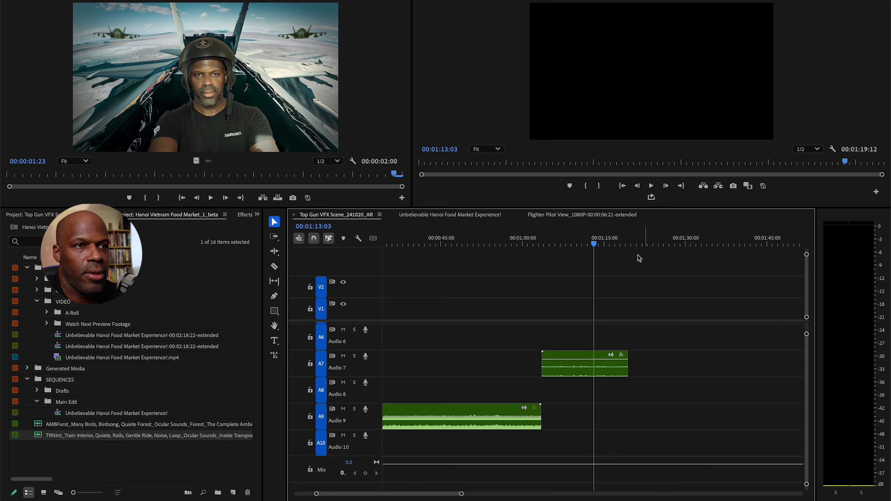
Play the Audio 7 clip of the Top Gun VFX Scene sequence from about 00:01:15:00 to its end.
mouse_move(613, 359)
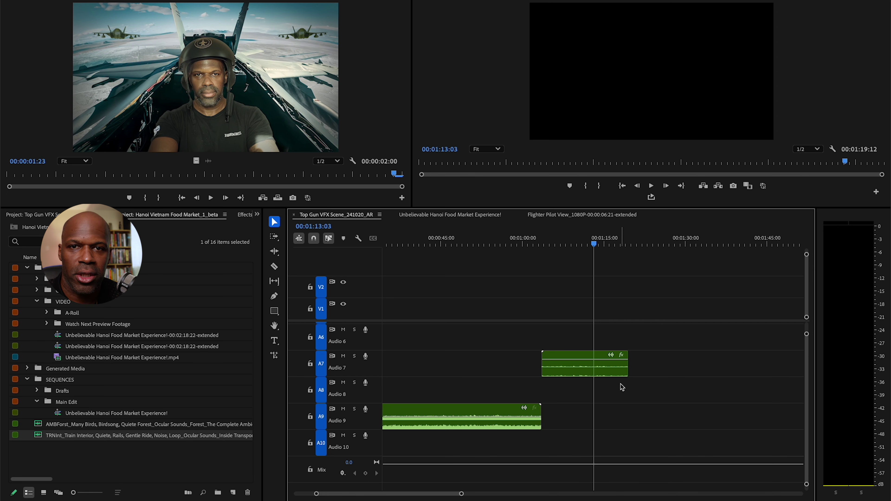
click(604, 243)
key(space)
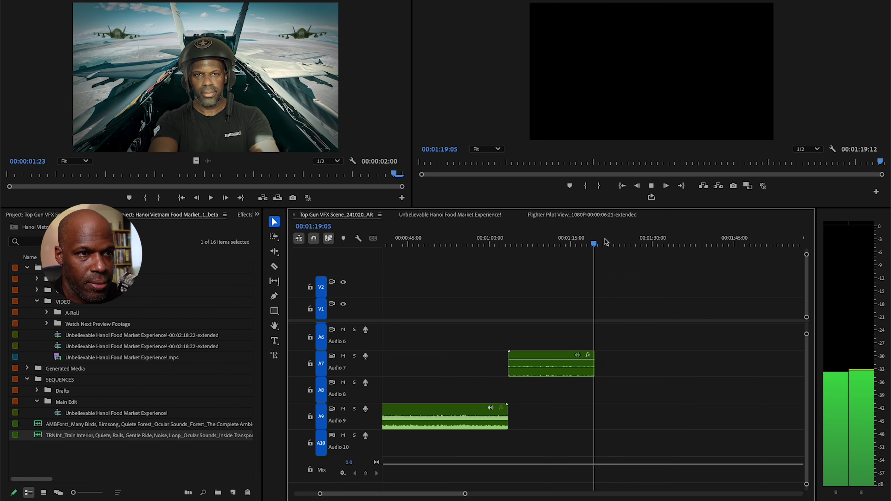
Try to trim the end of the Audio 7 clip outward, and activate the Generative Extend tool.
drag(596, 354, 614, 354)
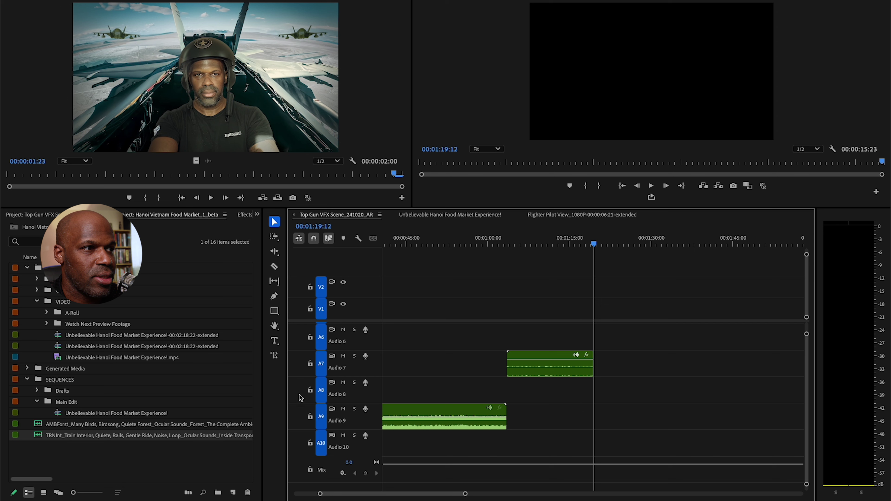
click(275, 355)
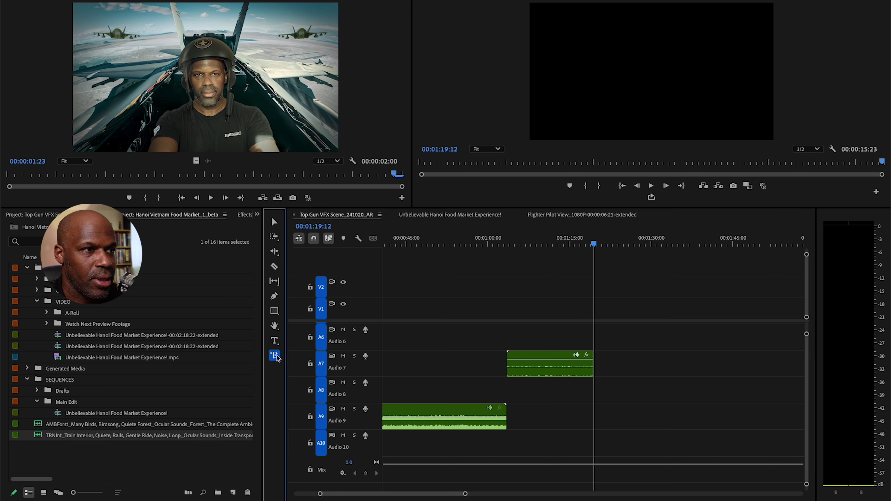